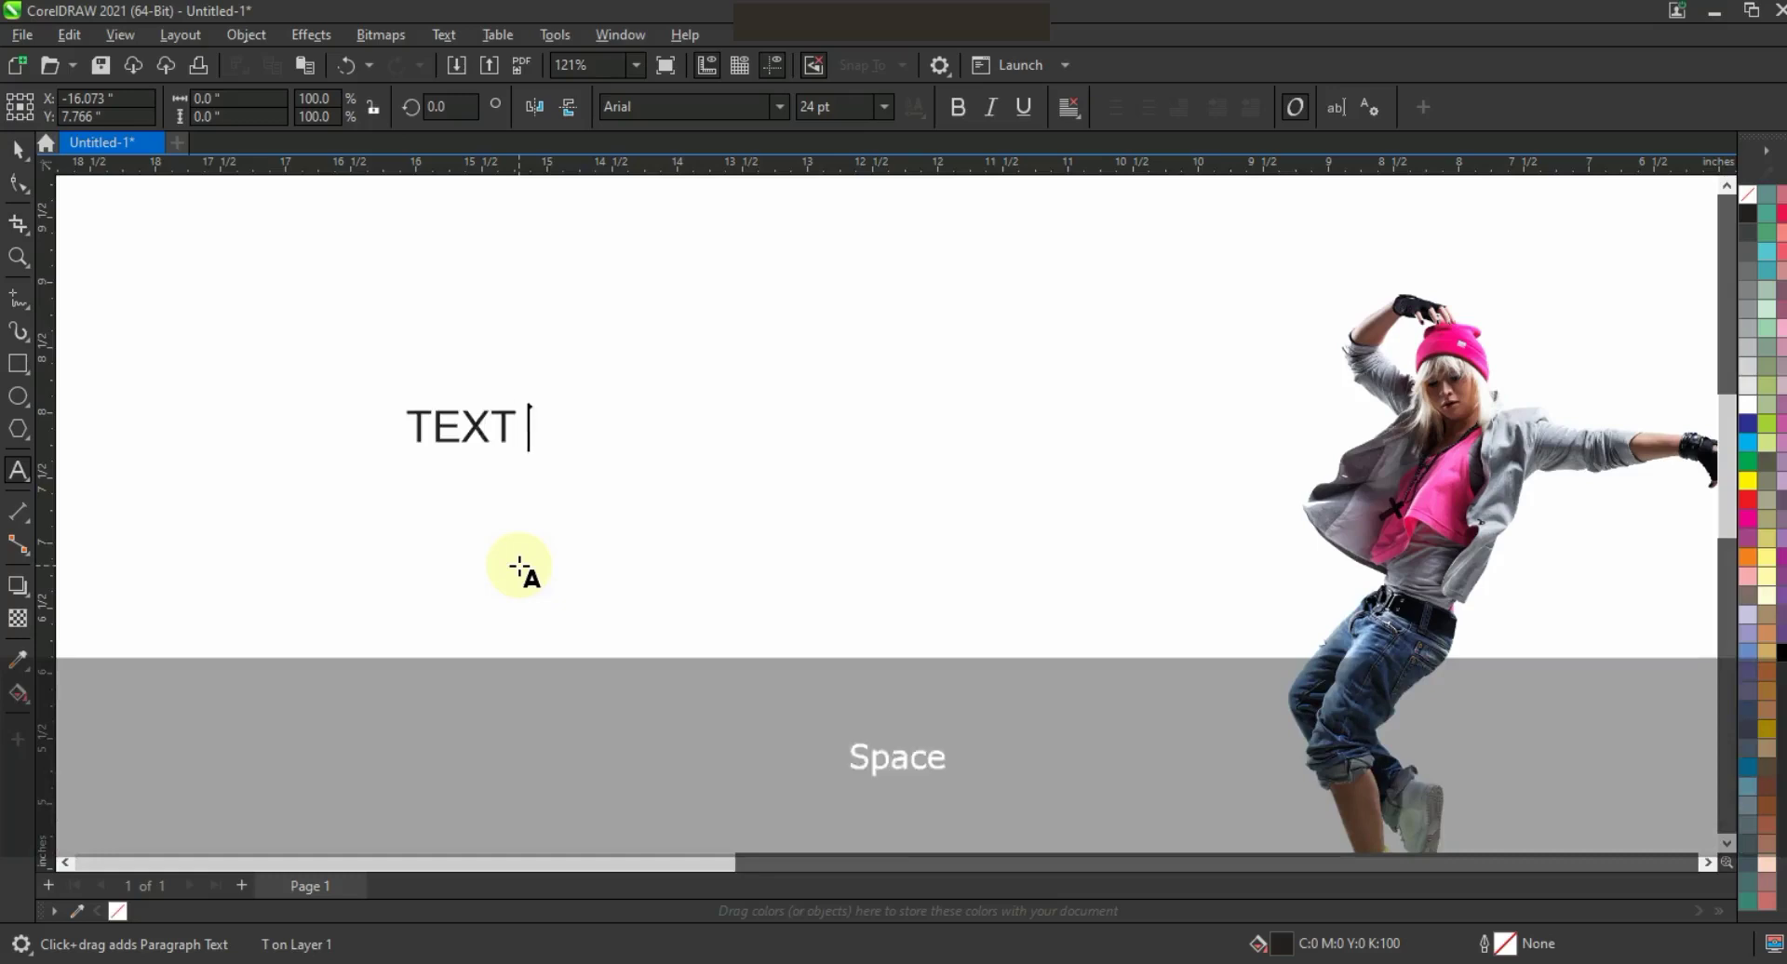
Step: Complete the text as "TEXT EFFECT TUTORIAL" and format it in Swiss921 BT at about 36 pt
text(TUTORIAL)
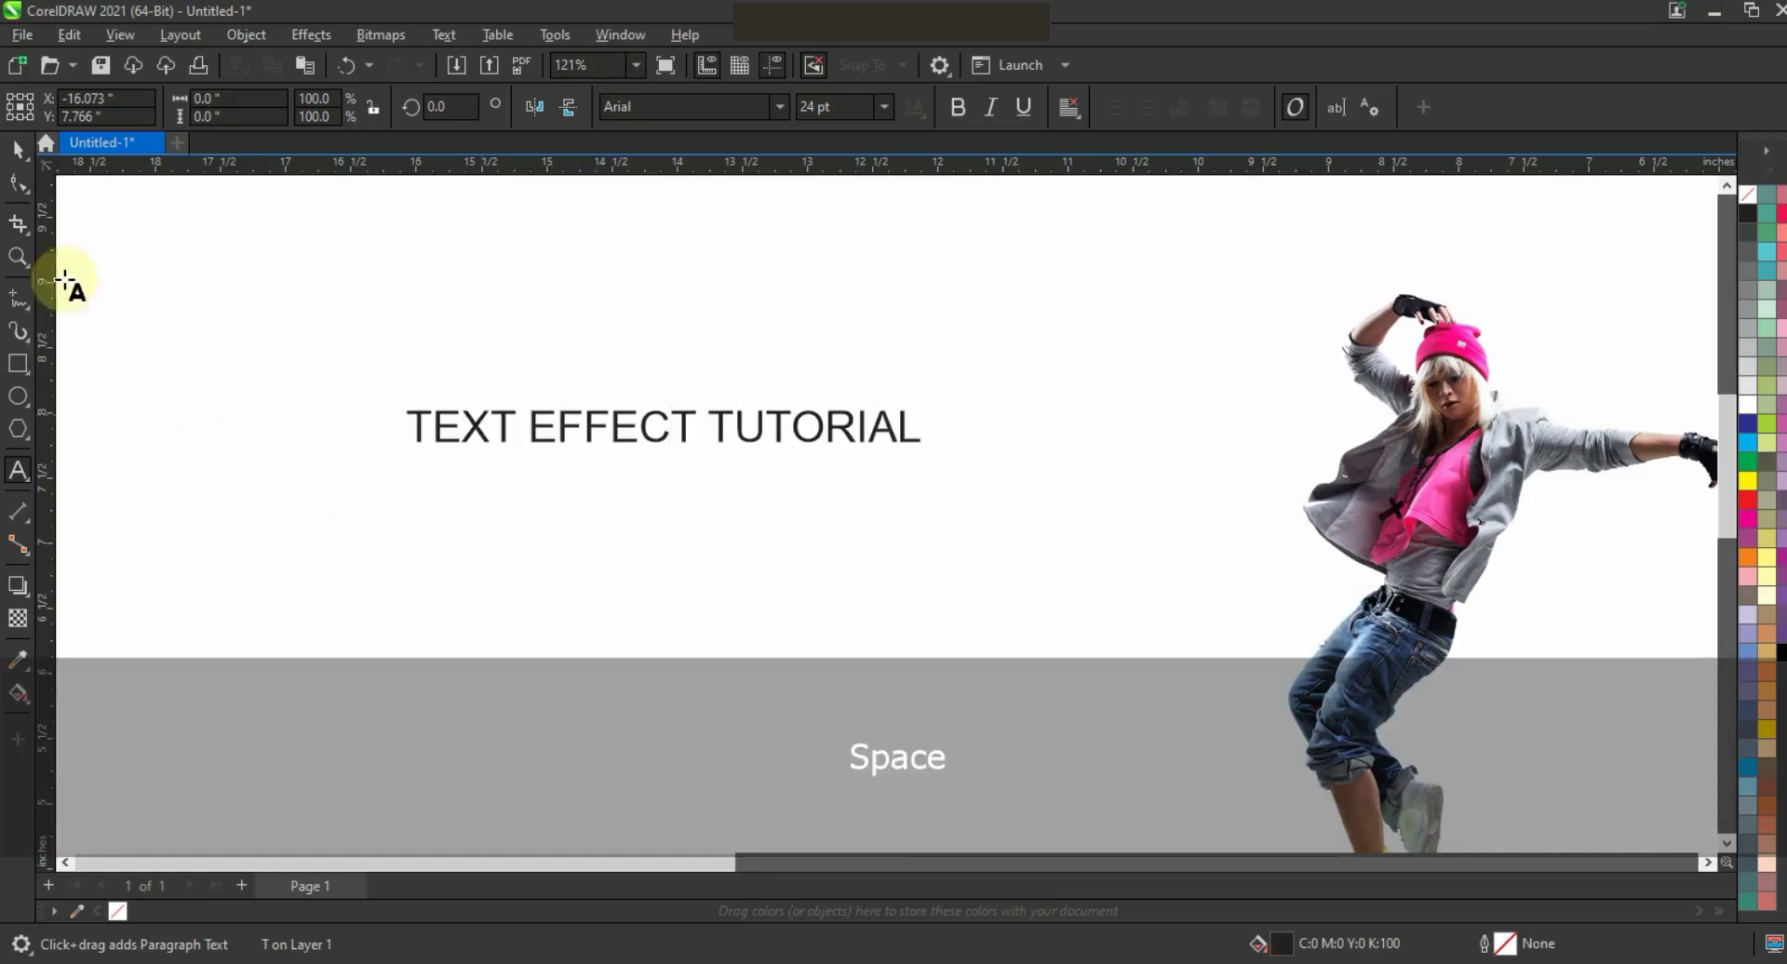
click(18, 149)
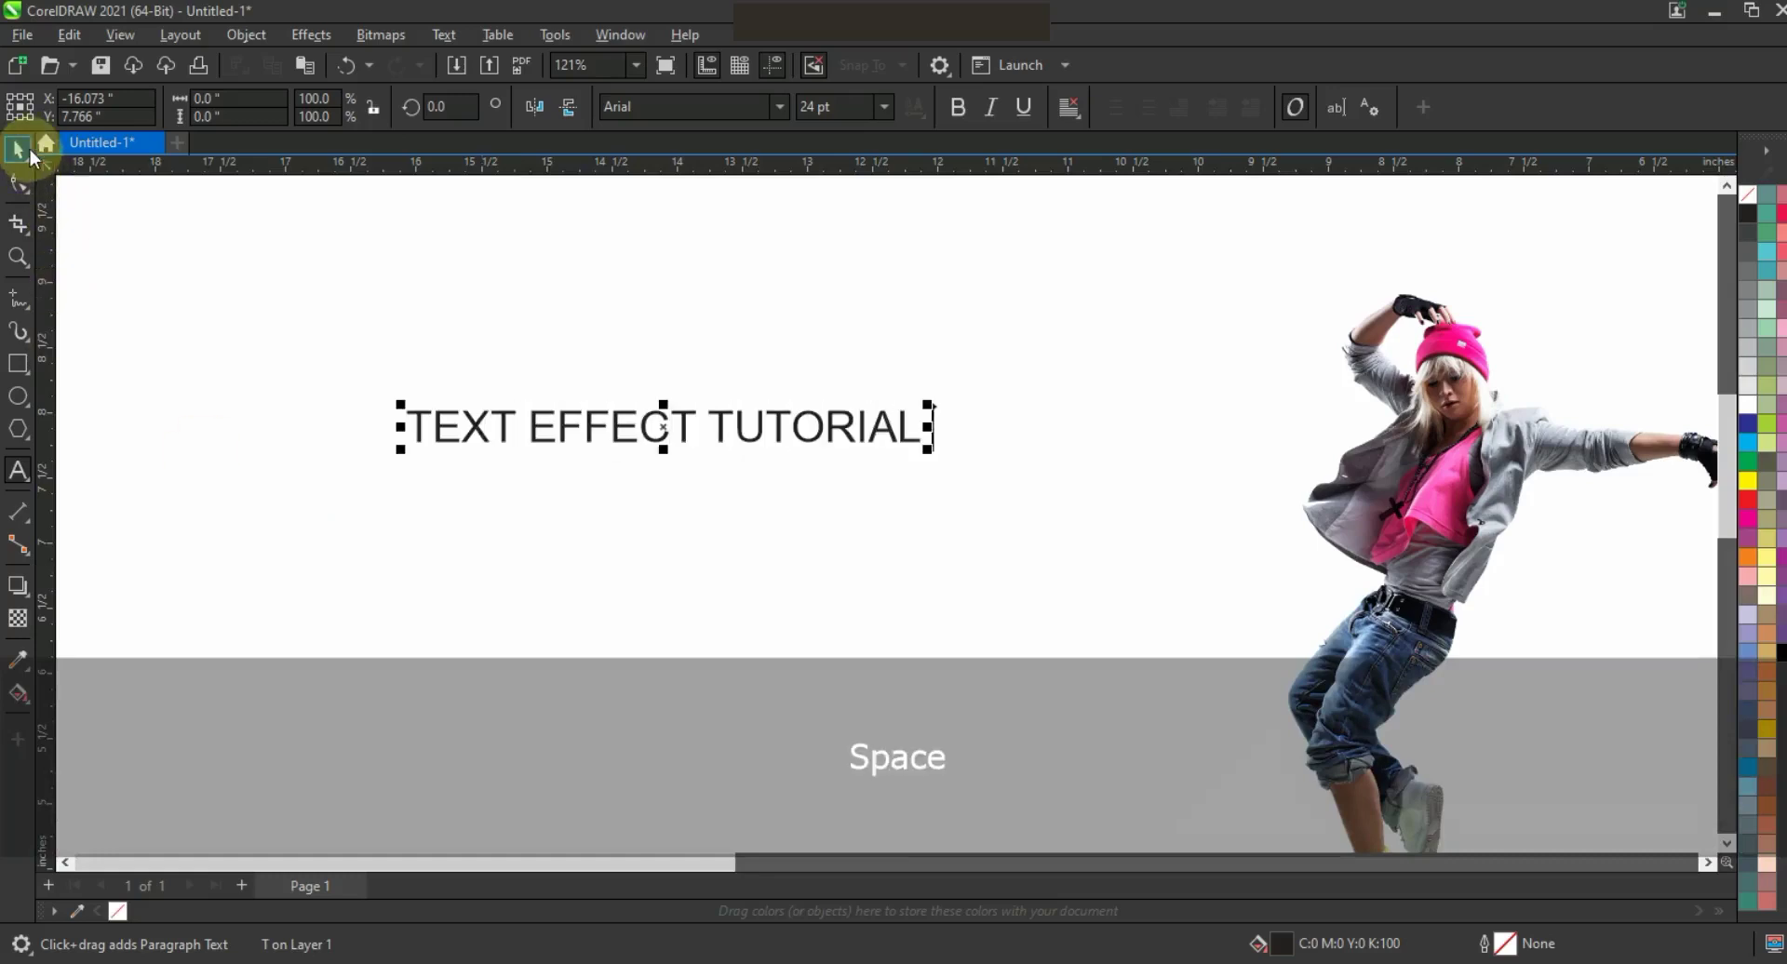
click(776, 107)
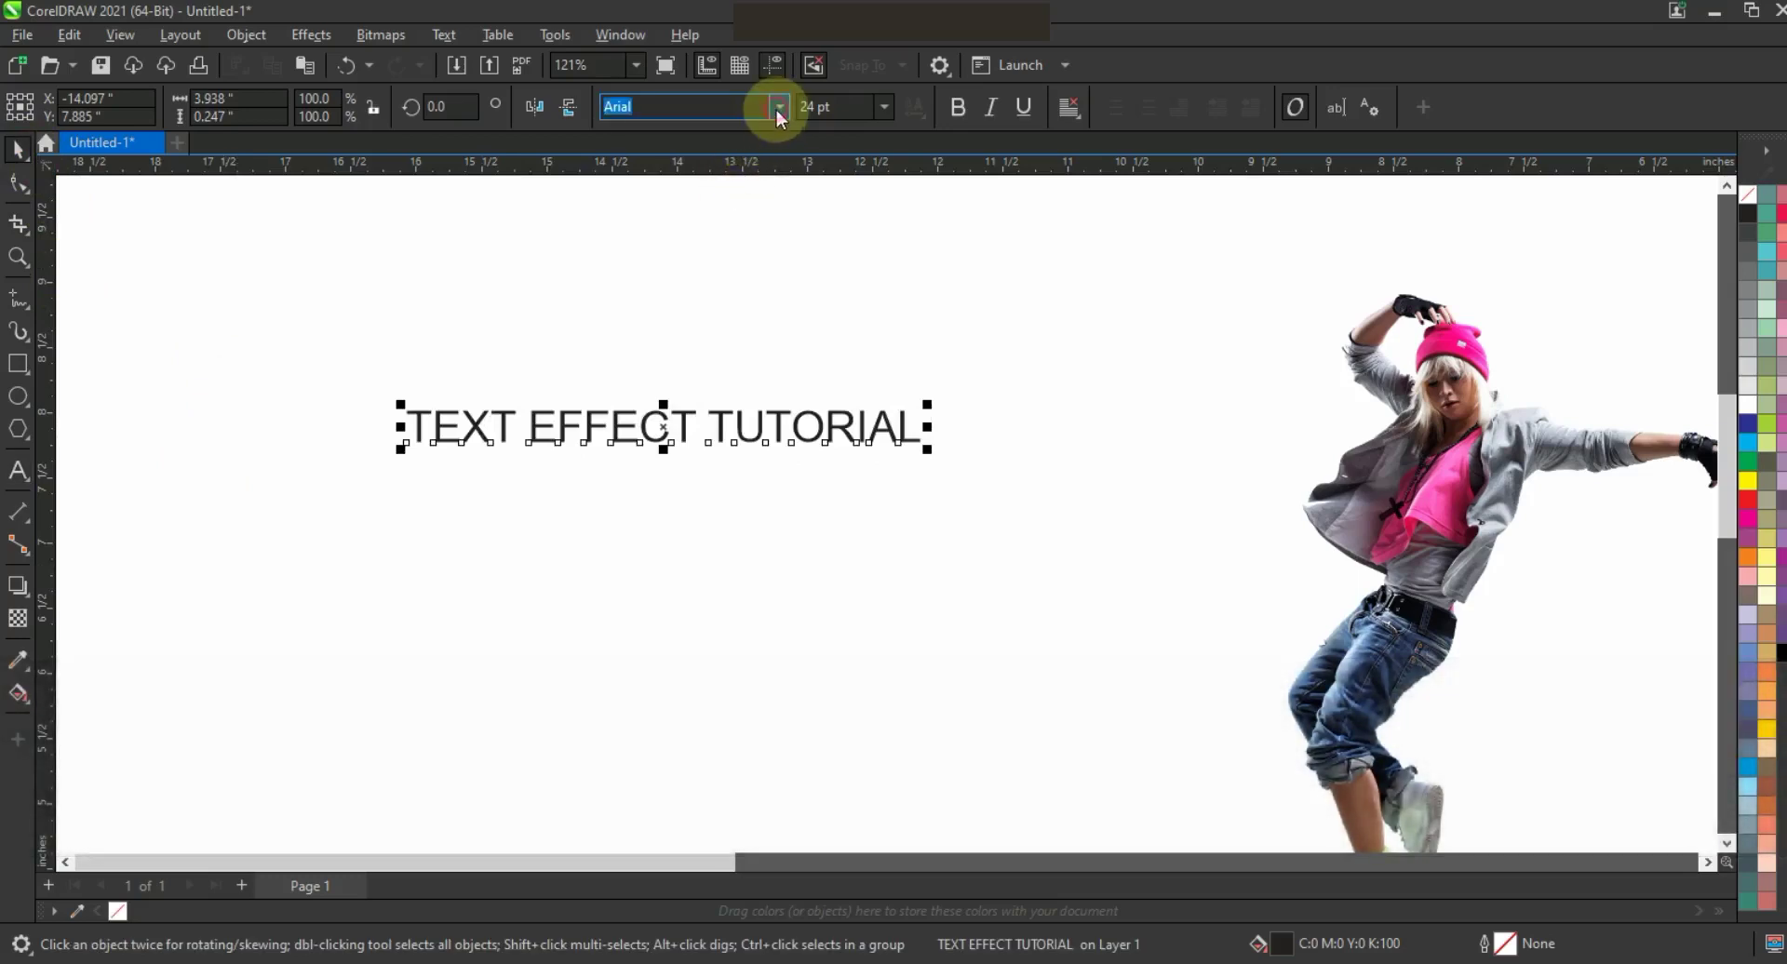
click(715, 177)
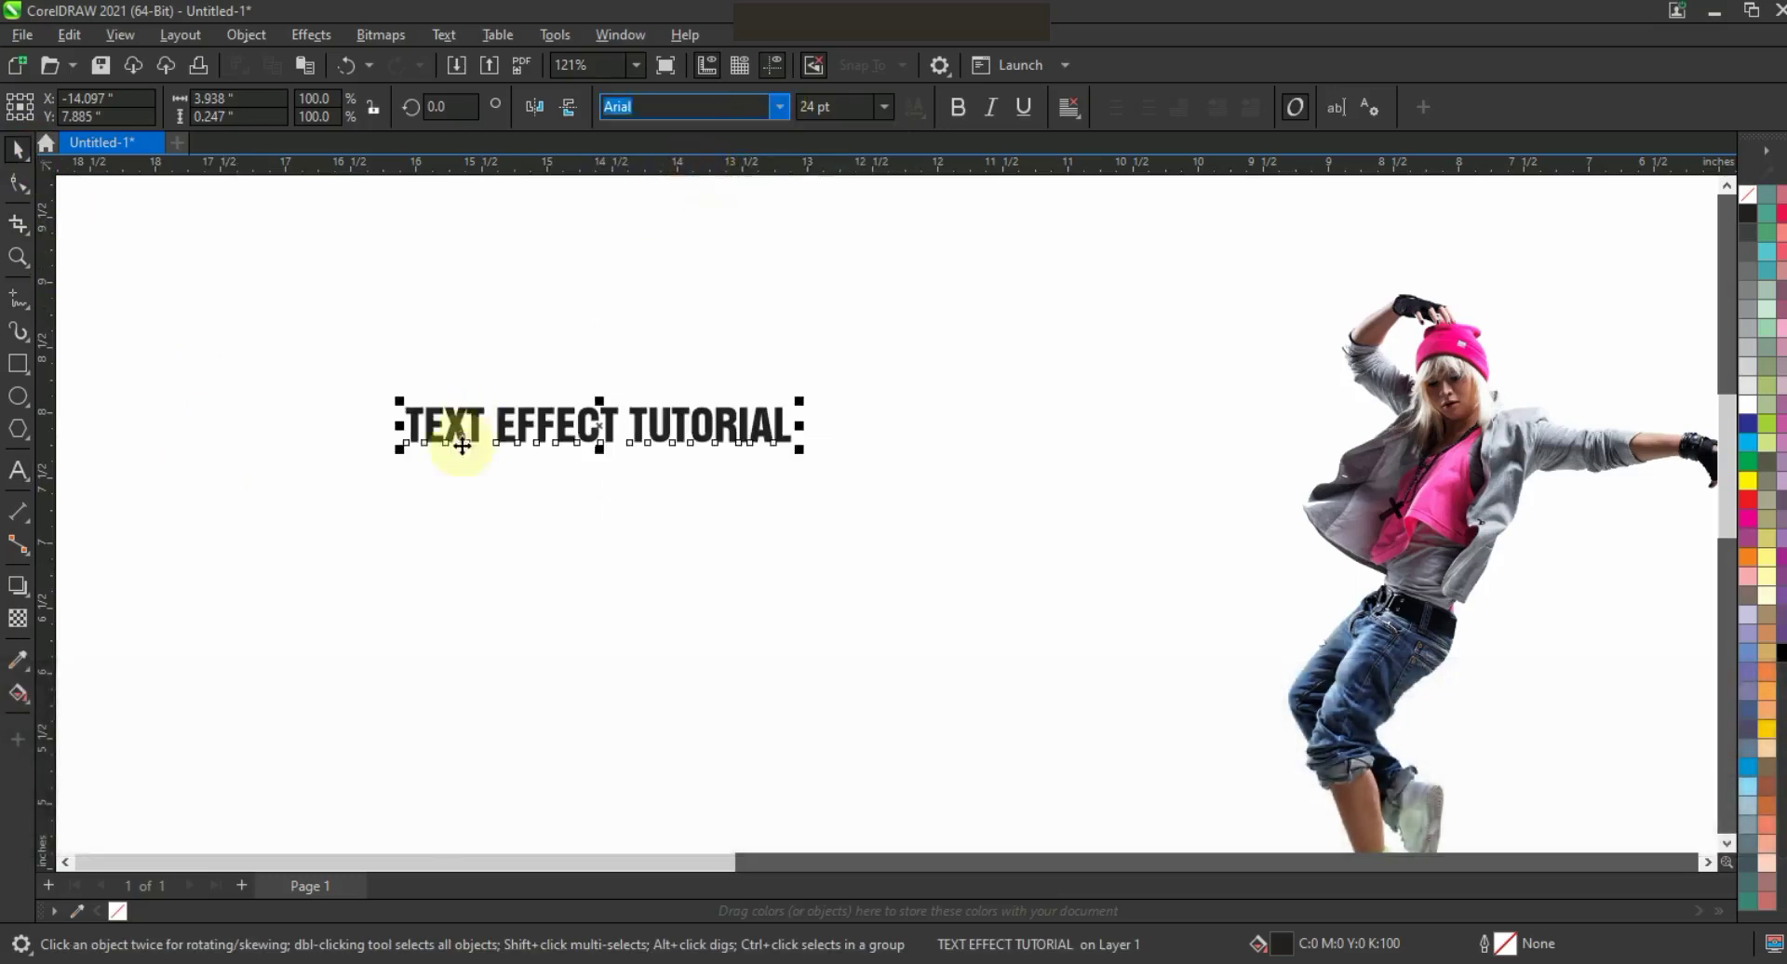
click(400, 453)
drag(343, 489, 211, 547)
Step: Append a second copy of the phrase to the same text line and move the line further away from the dancer
click(17, 475)
key(shift+Home)
key(ctrl+c)
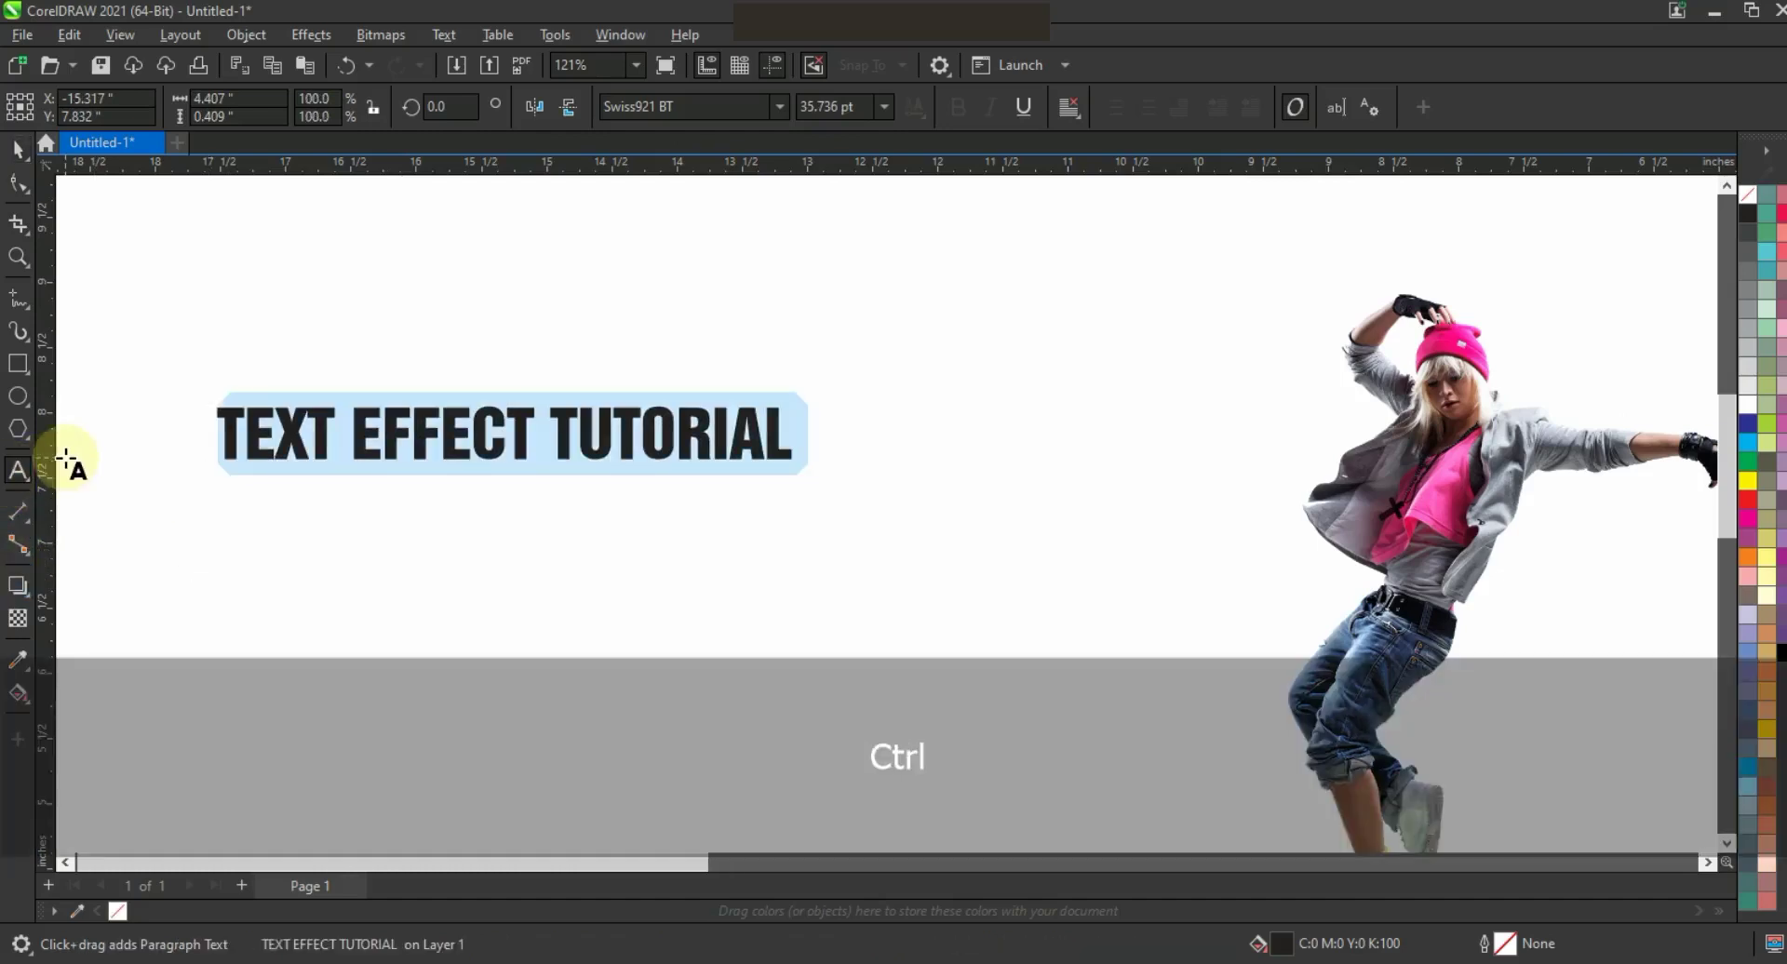
key(End)
key(ctrl+v)
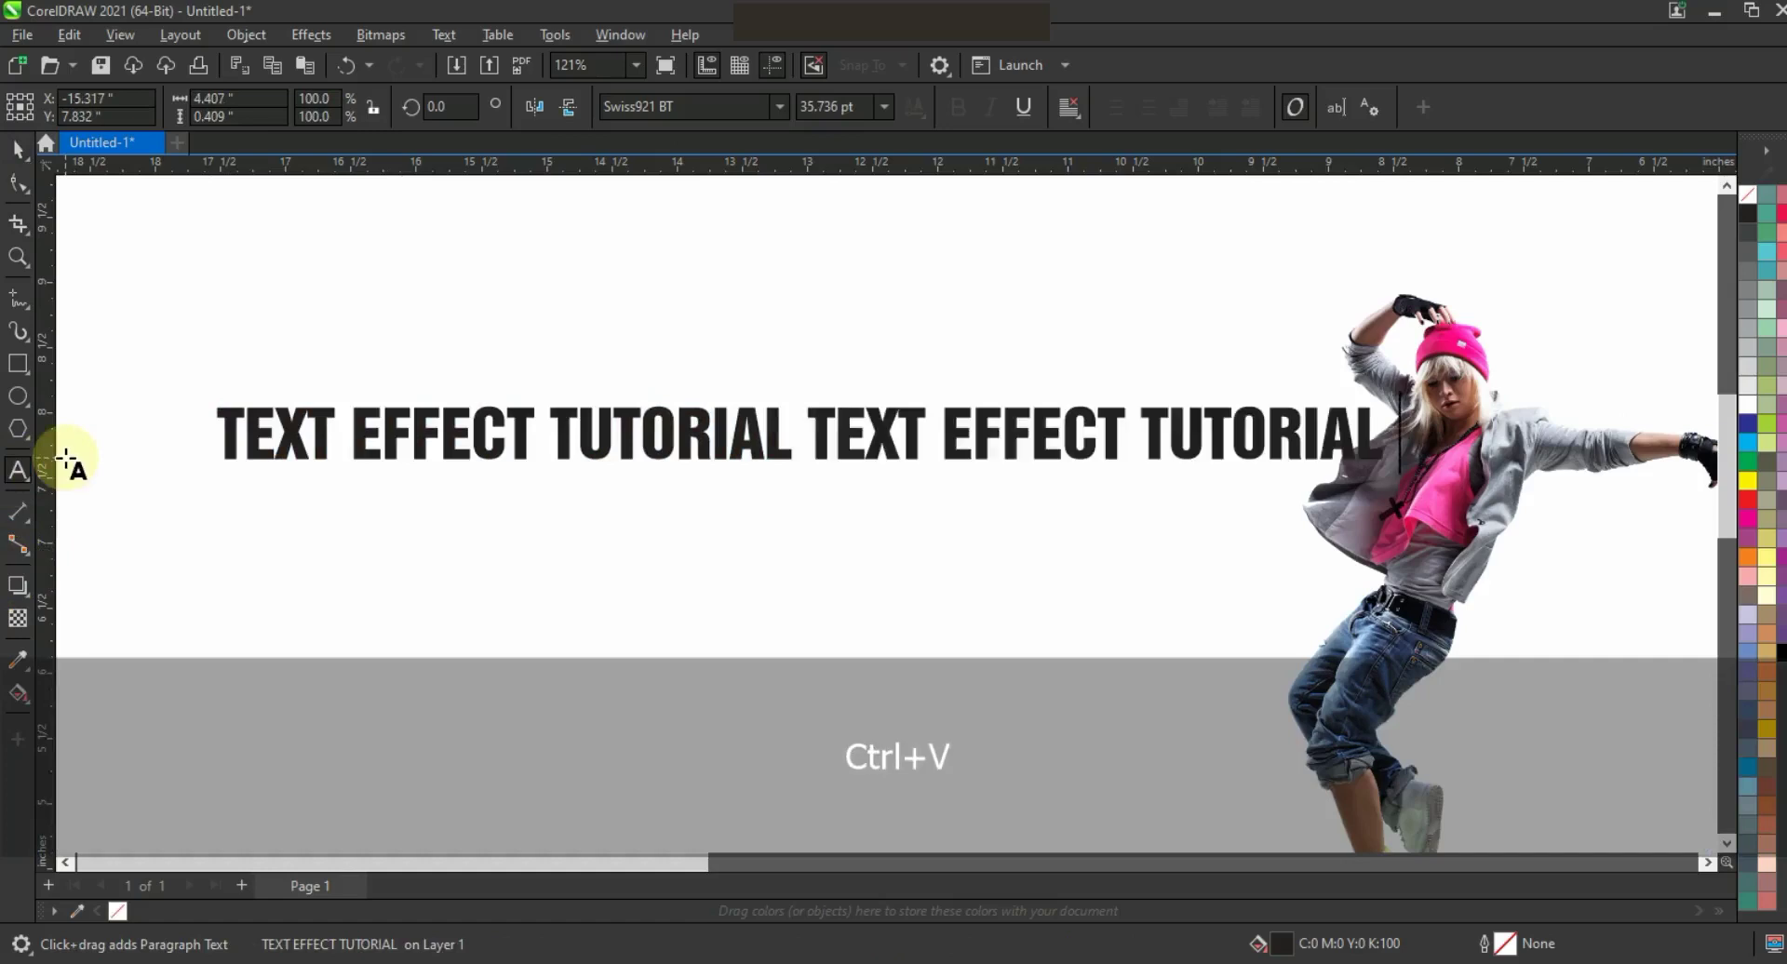
key(ctrl+space)
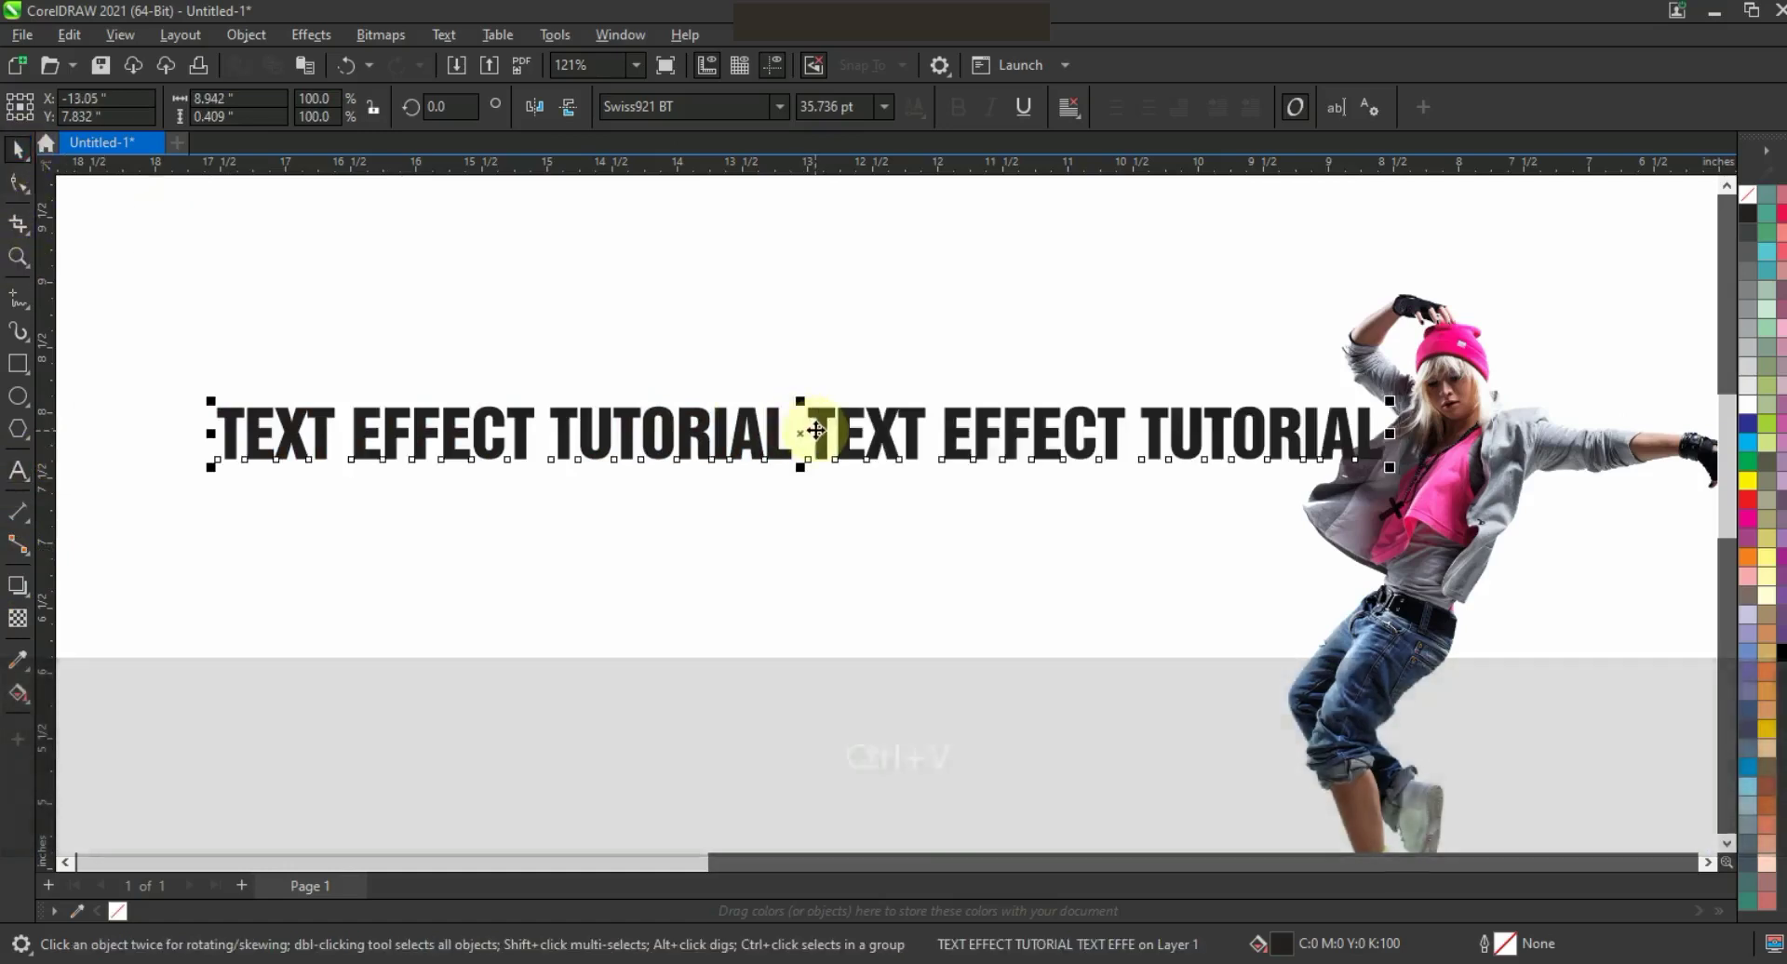
drag(818, 427, 613, 410)
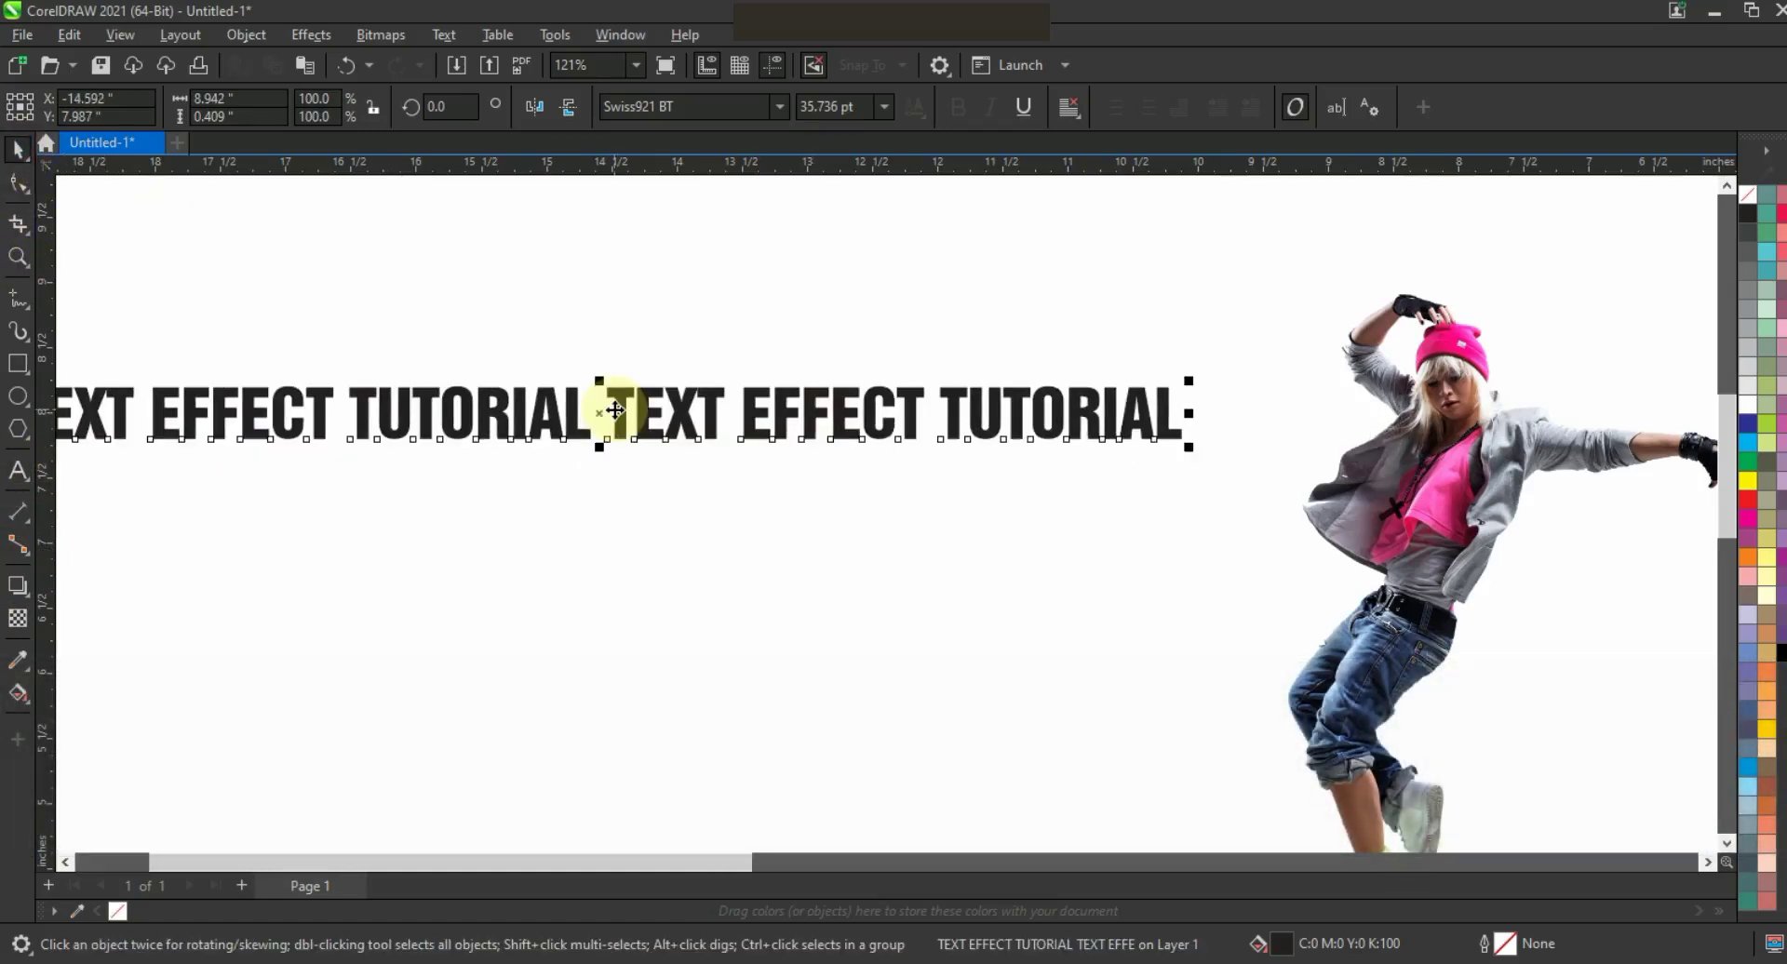
Step: Draw a circle about 2.7 inches in diameter centred below the text line
key(F3)
click(17, 257)
drag(163, 305, 1154, 785)
click(18, 399)
drag(719, 503, 791, 628)
click(18, 149)
drag(818, 388, 837, 383)
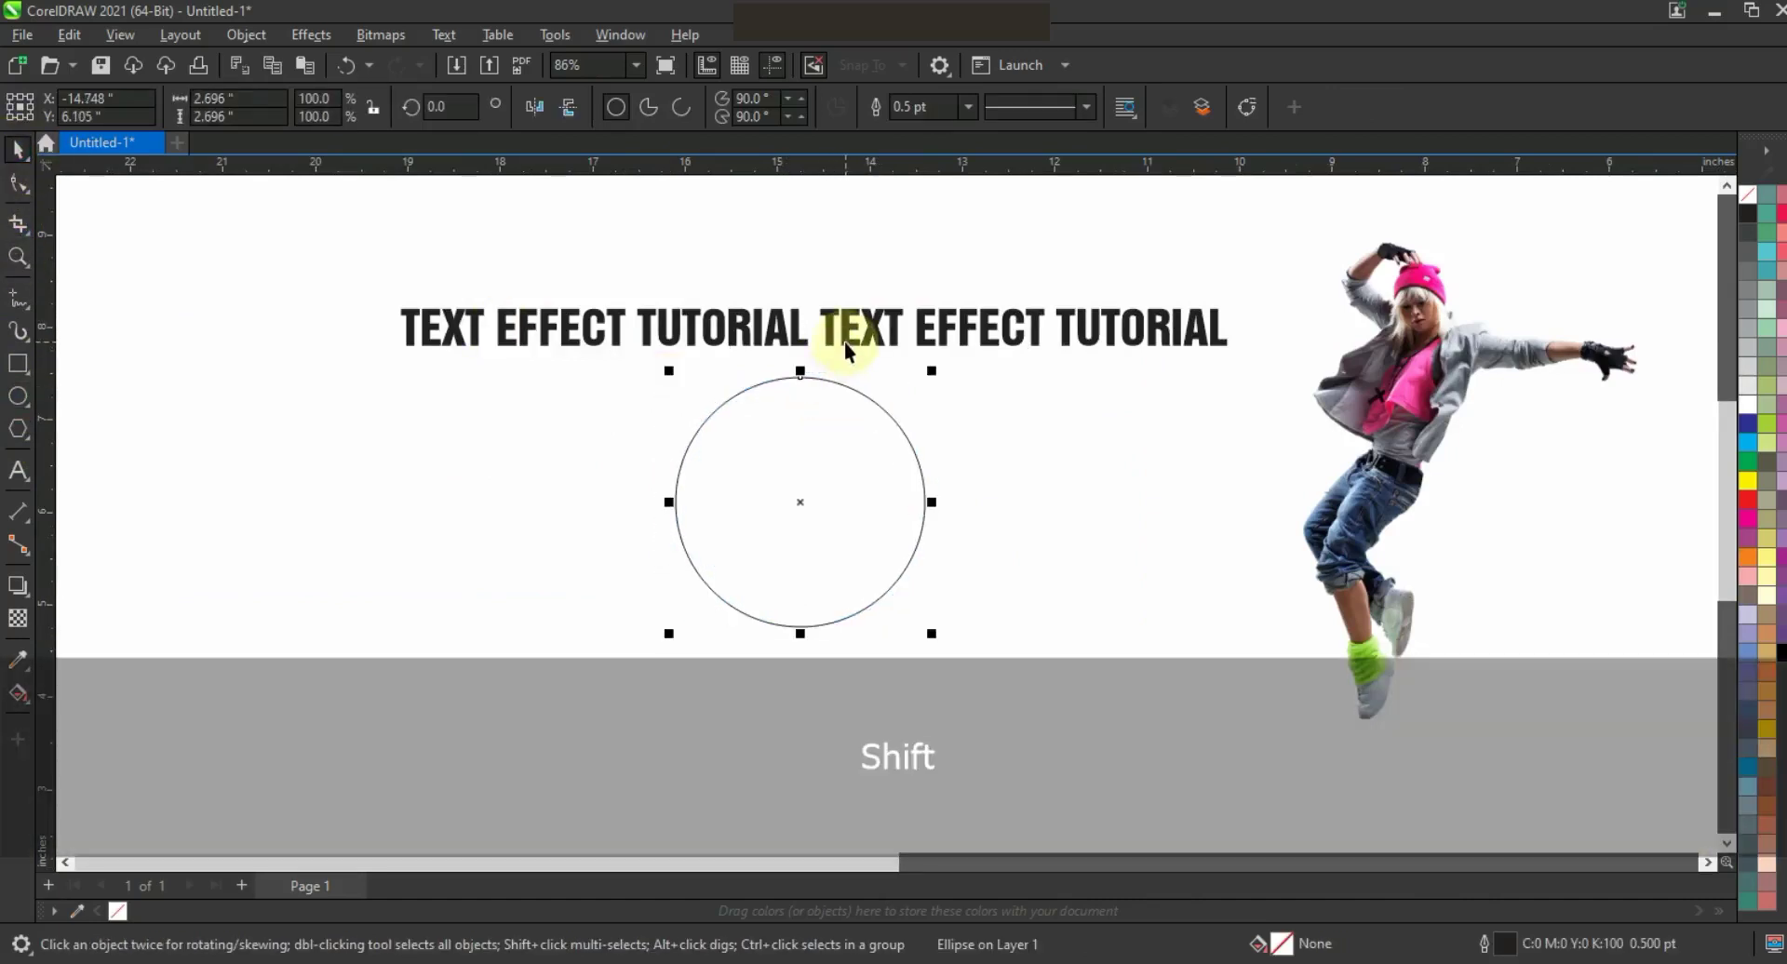
Step: Fit the text line to the circle's path
shift+click(845, 343)
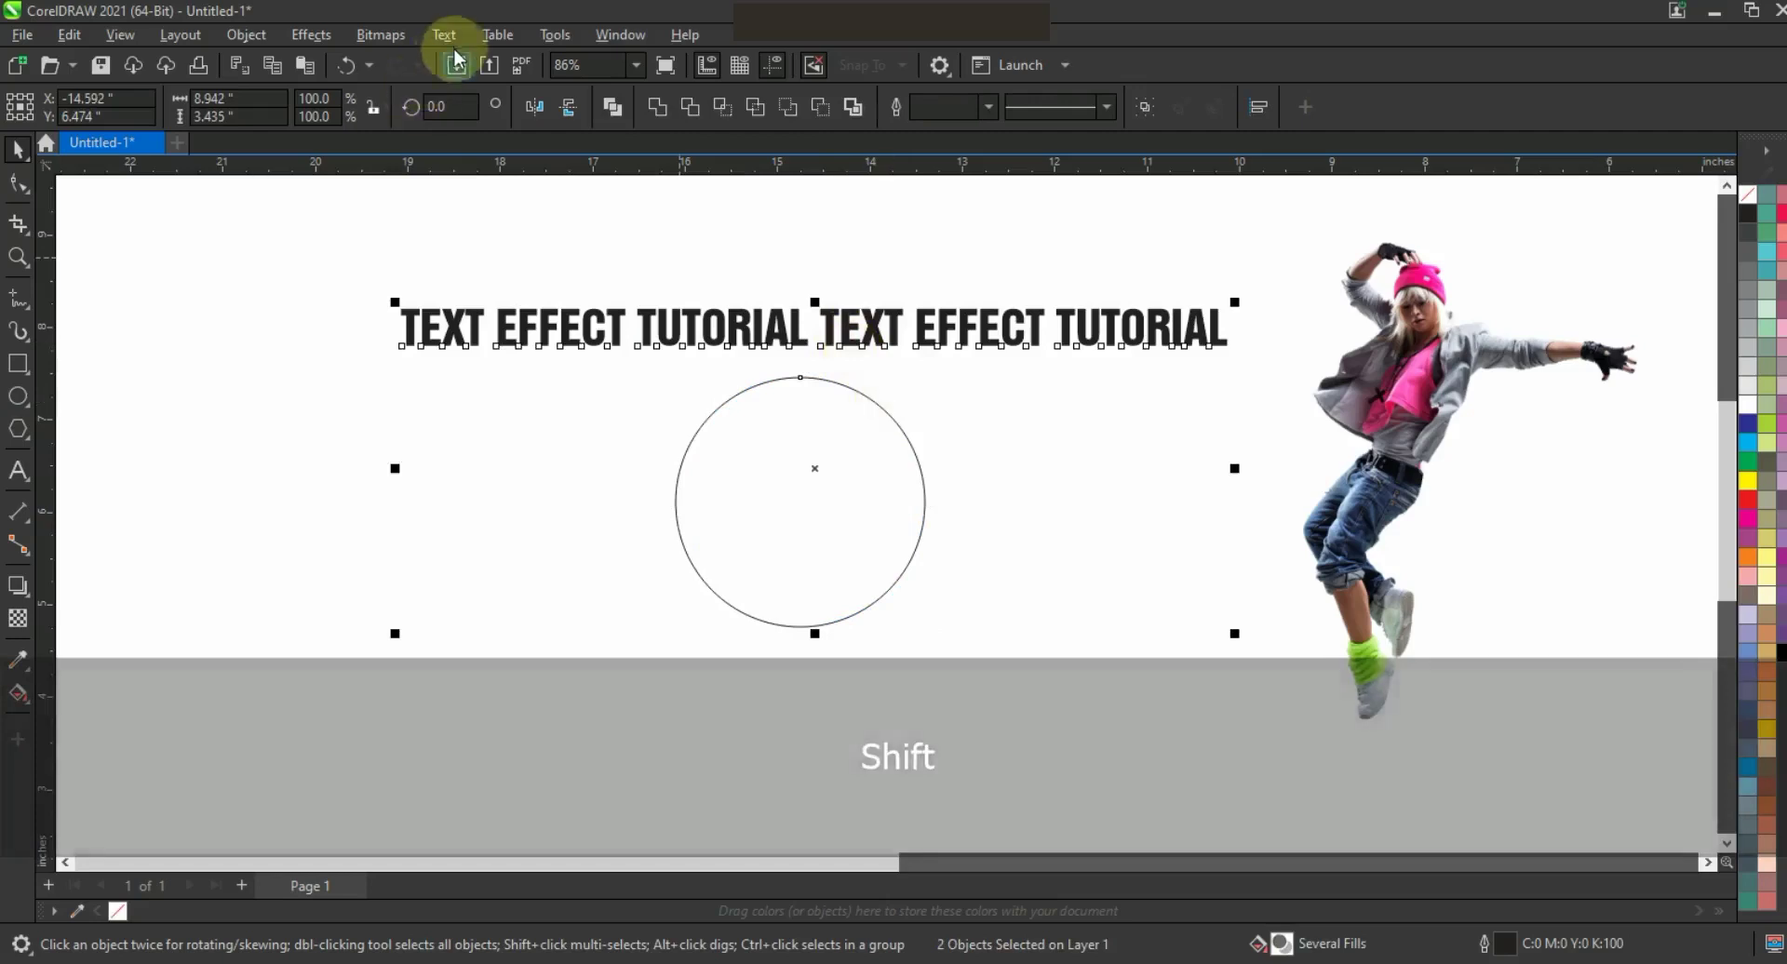
click(445, 35)
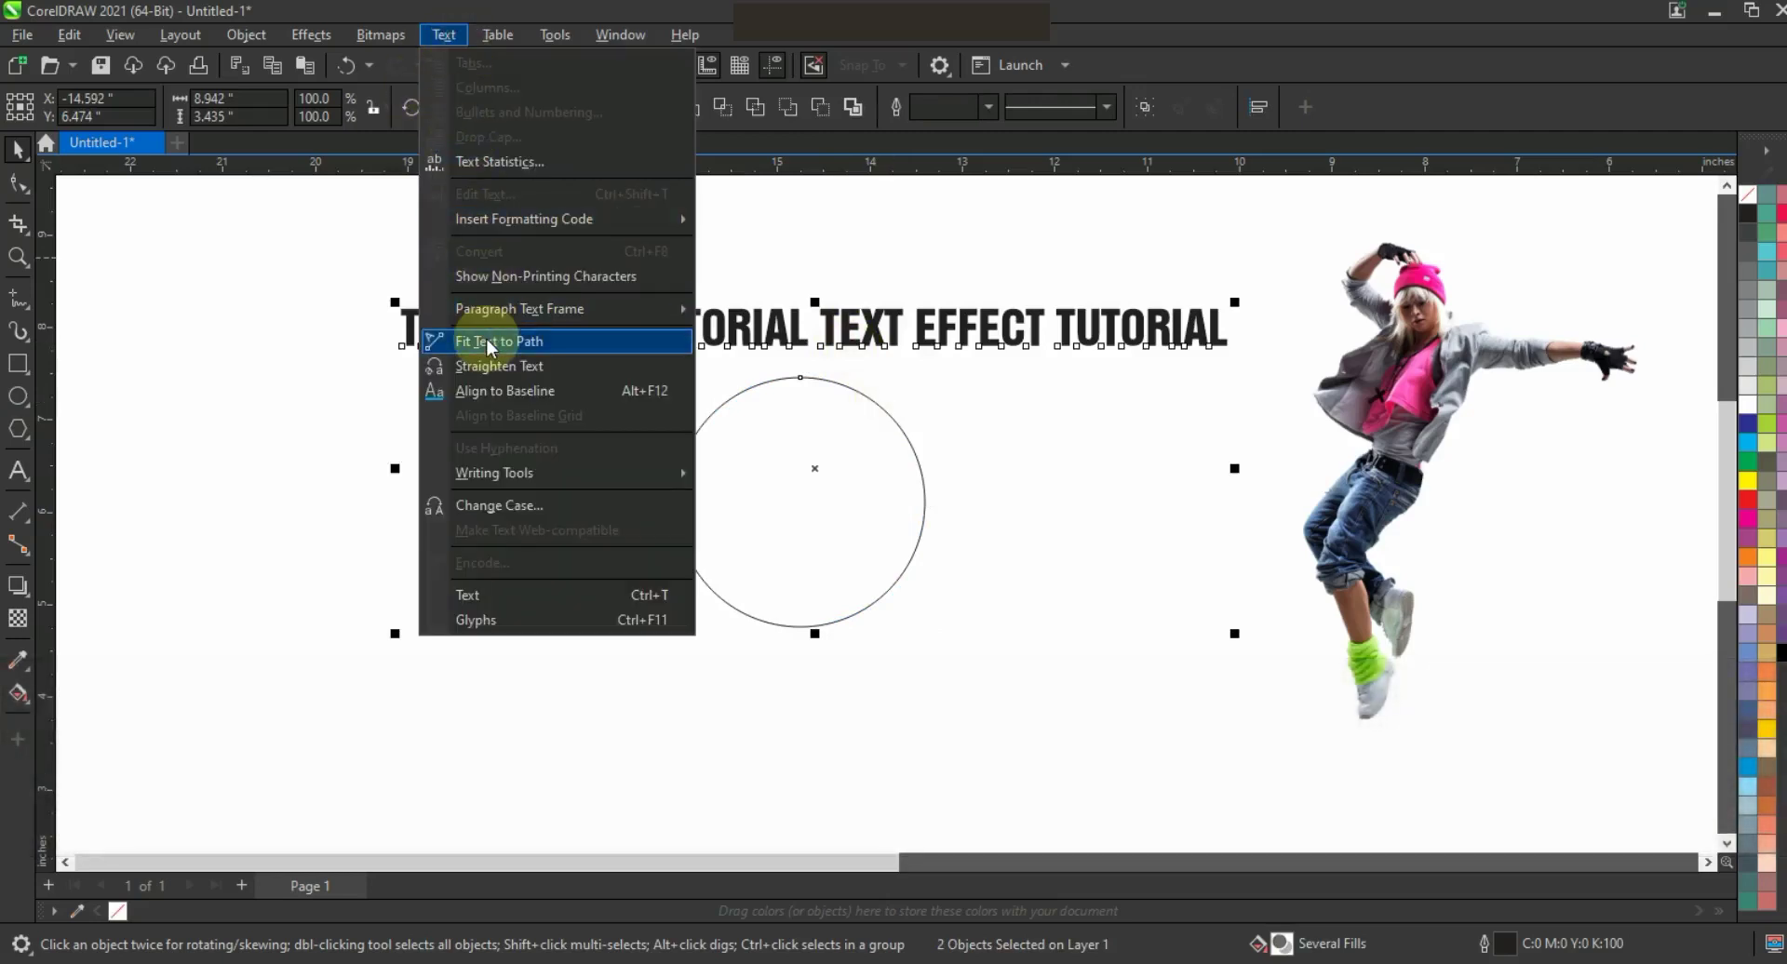
click(486, 343)
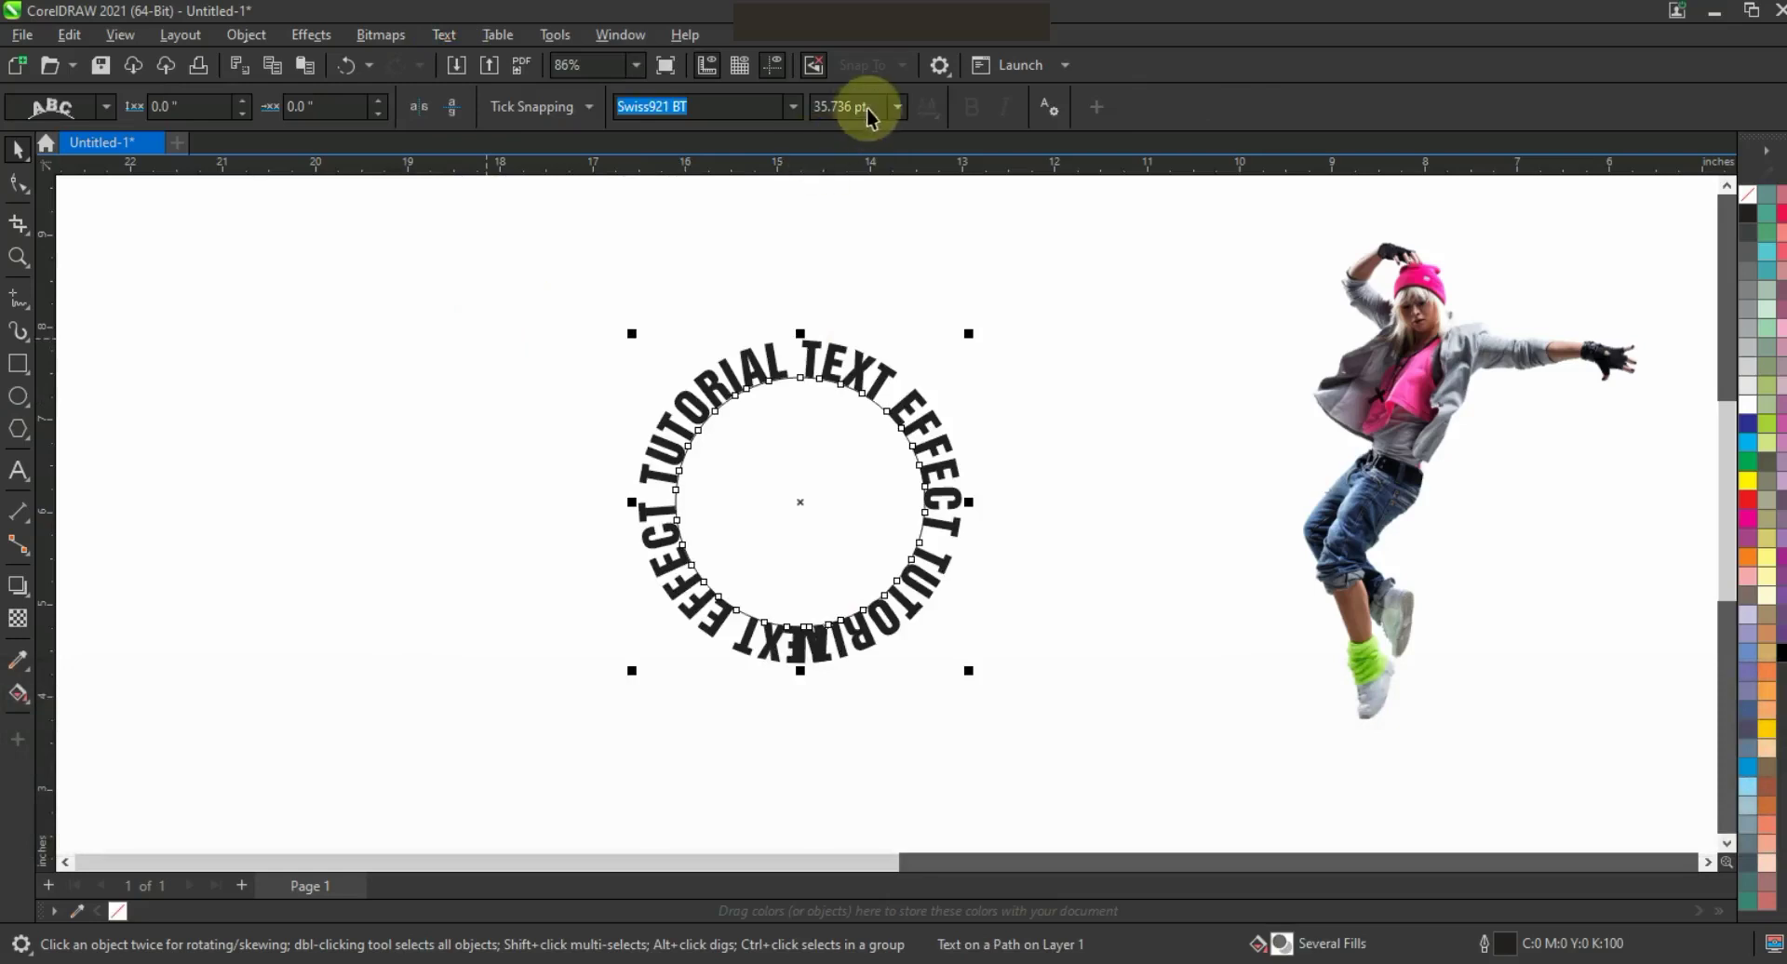
Step: Set the font size of the text on the circle to 33 pt so the phrases fit without overlapping
drag(812, 107, 876, 108)
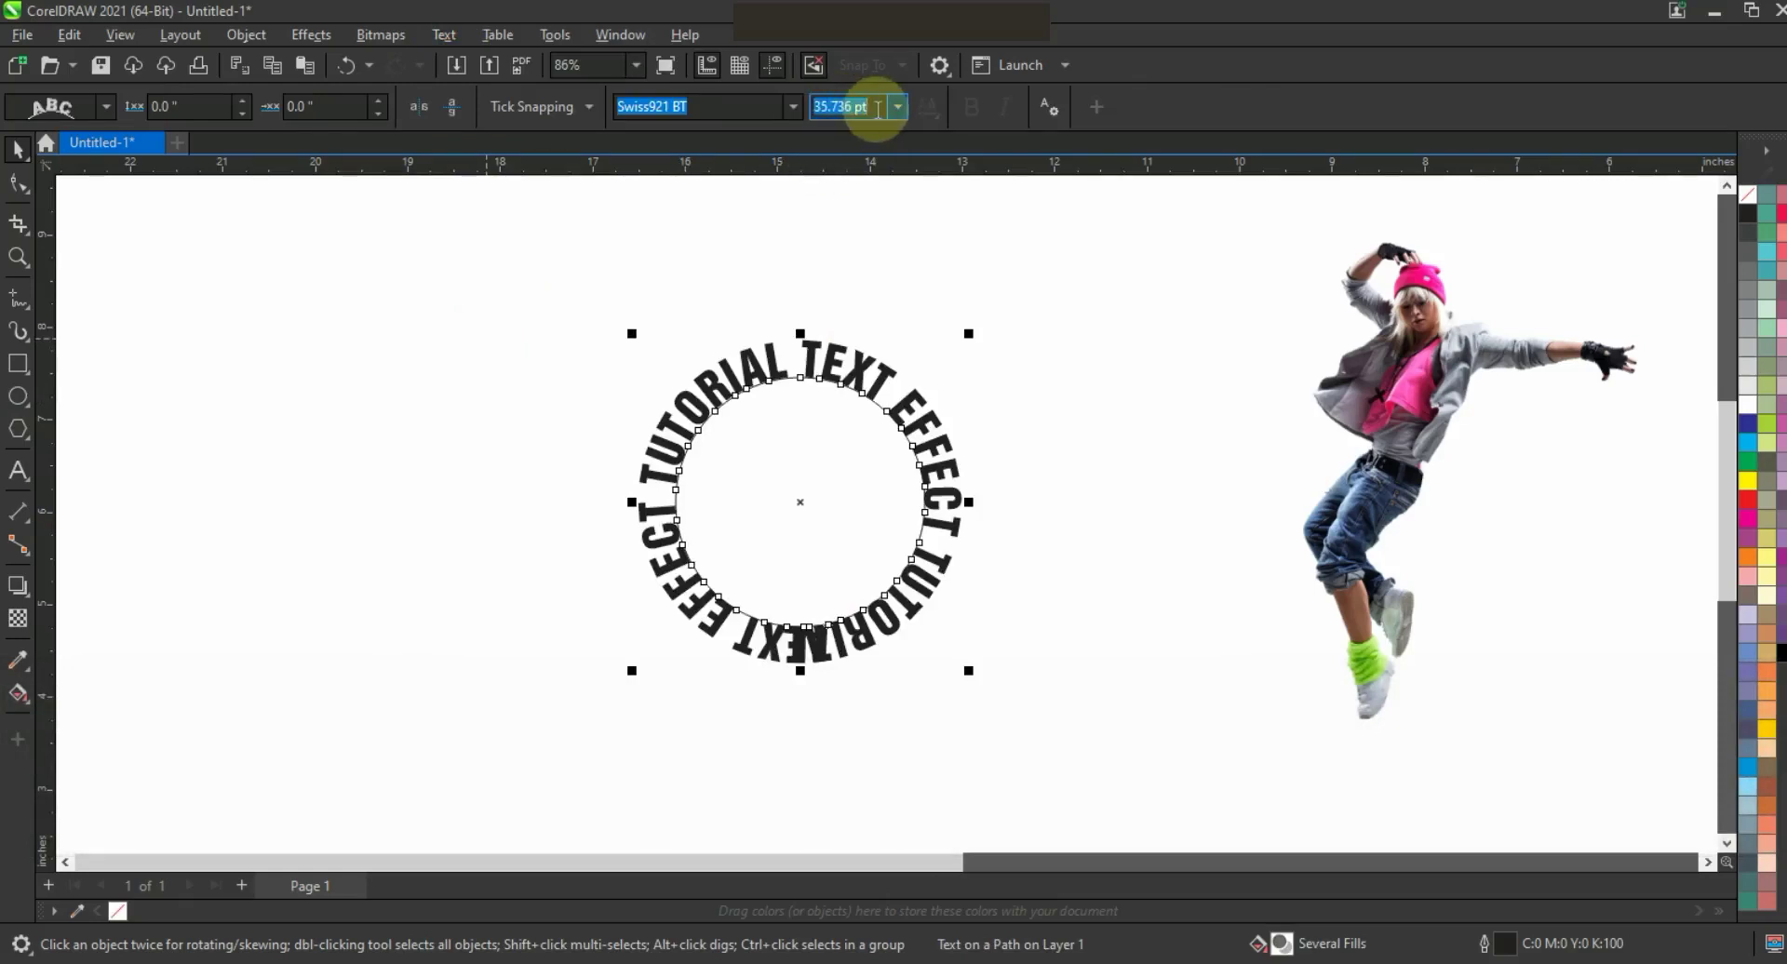
text(32)
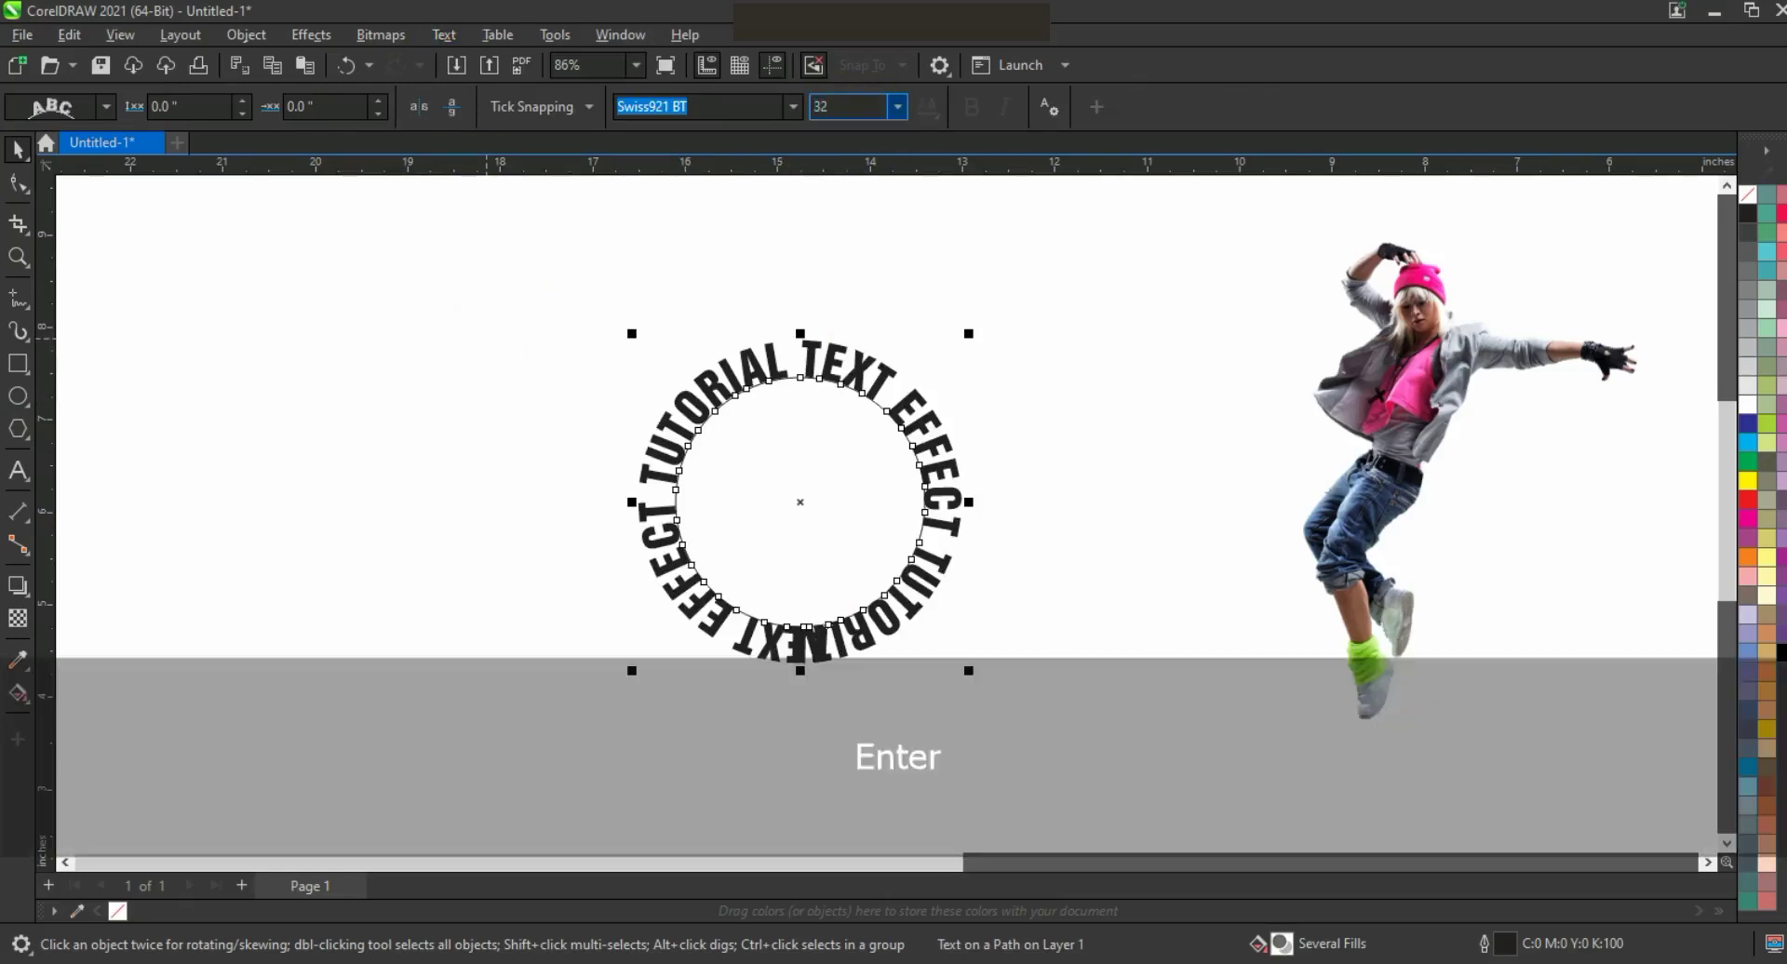
click(877, 108)
text(33)
key(Return)
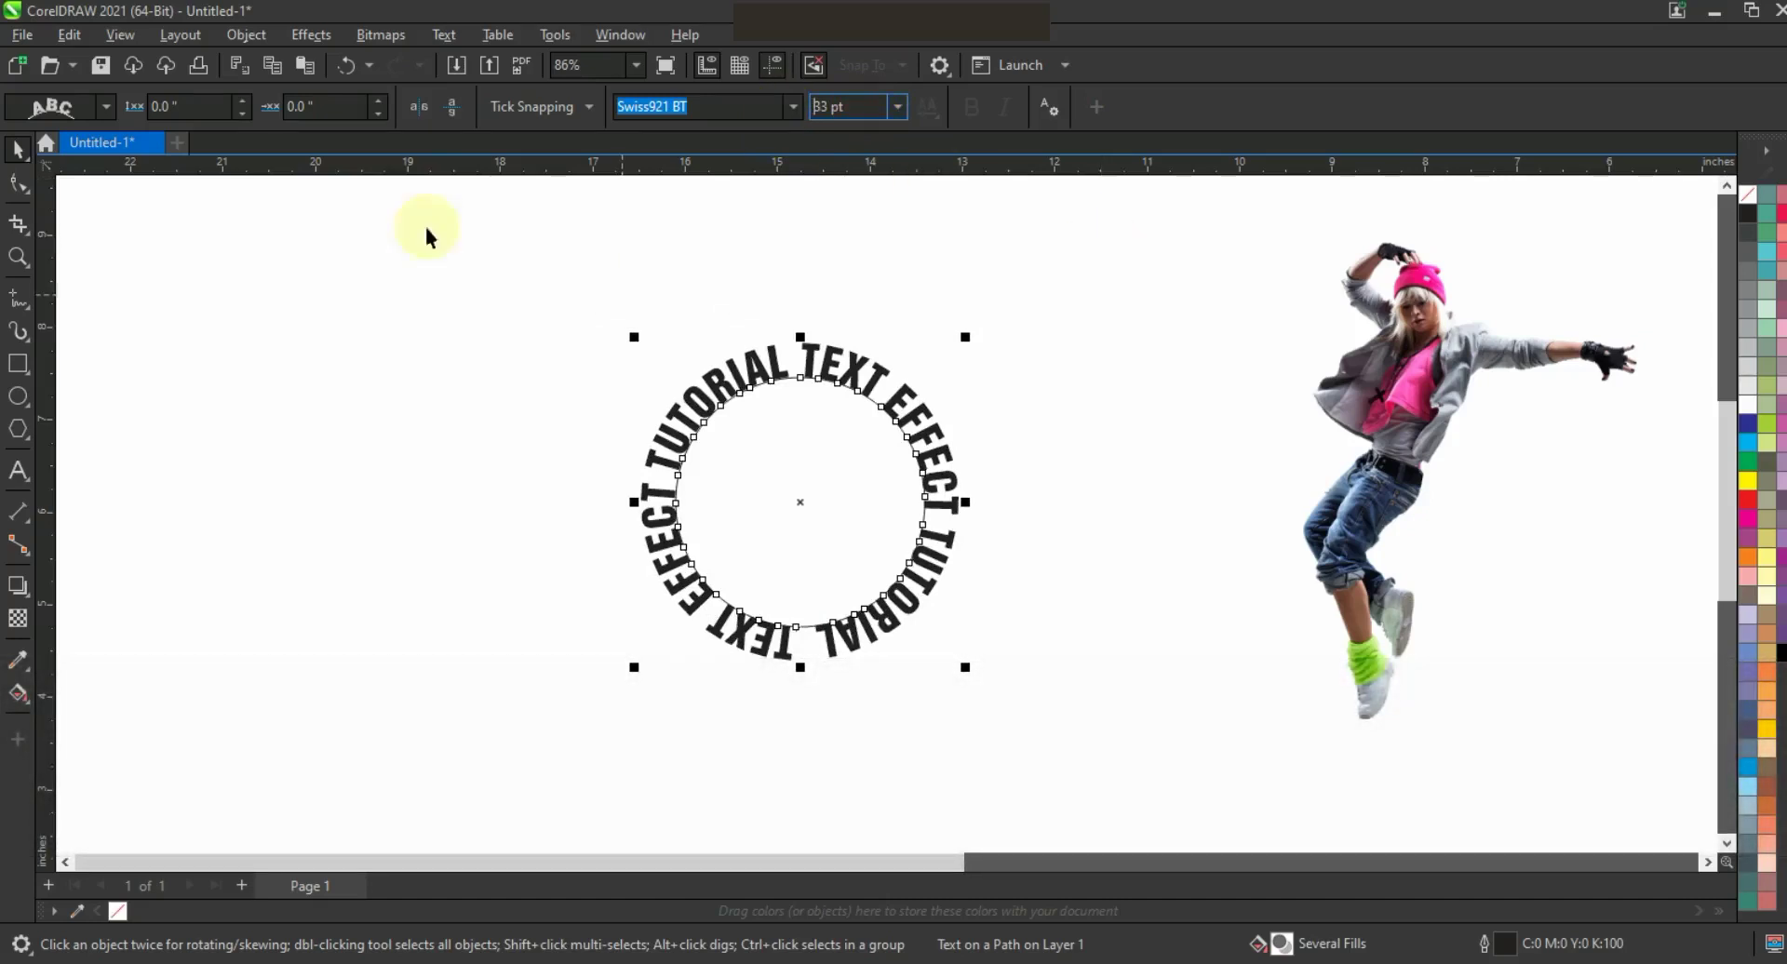
Step: Give the circular text the upright skewed orientation mirrored horizontally and vertically, and flatten it into an ellipse about 2.14 inches high
click(108, 113)
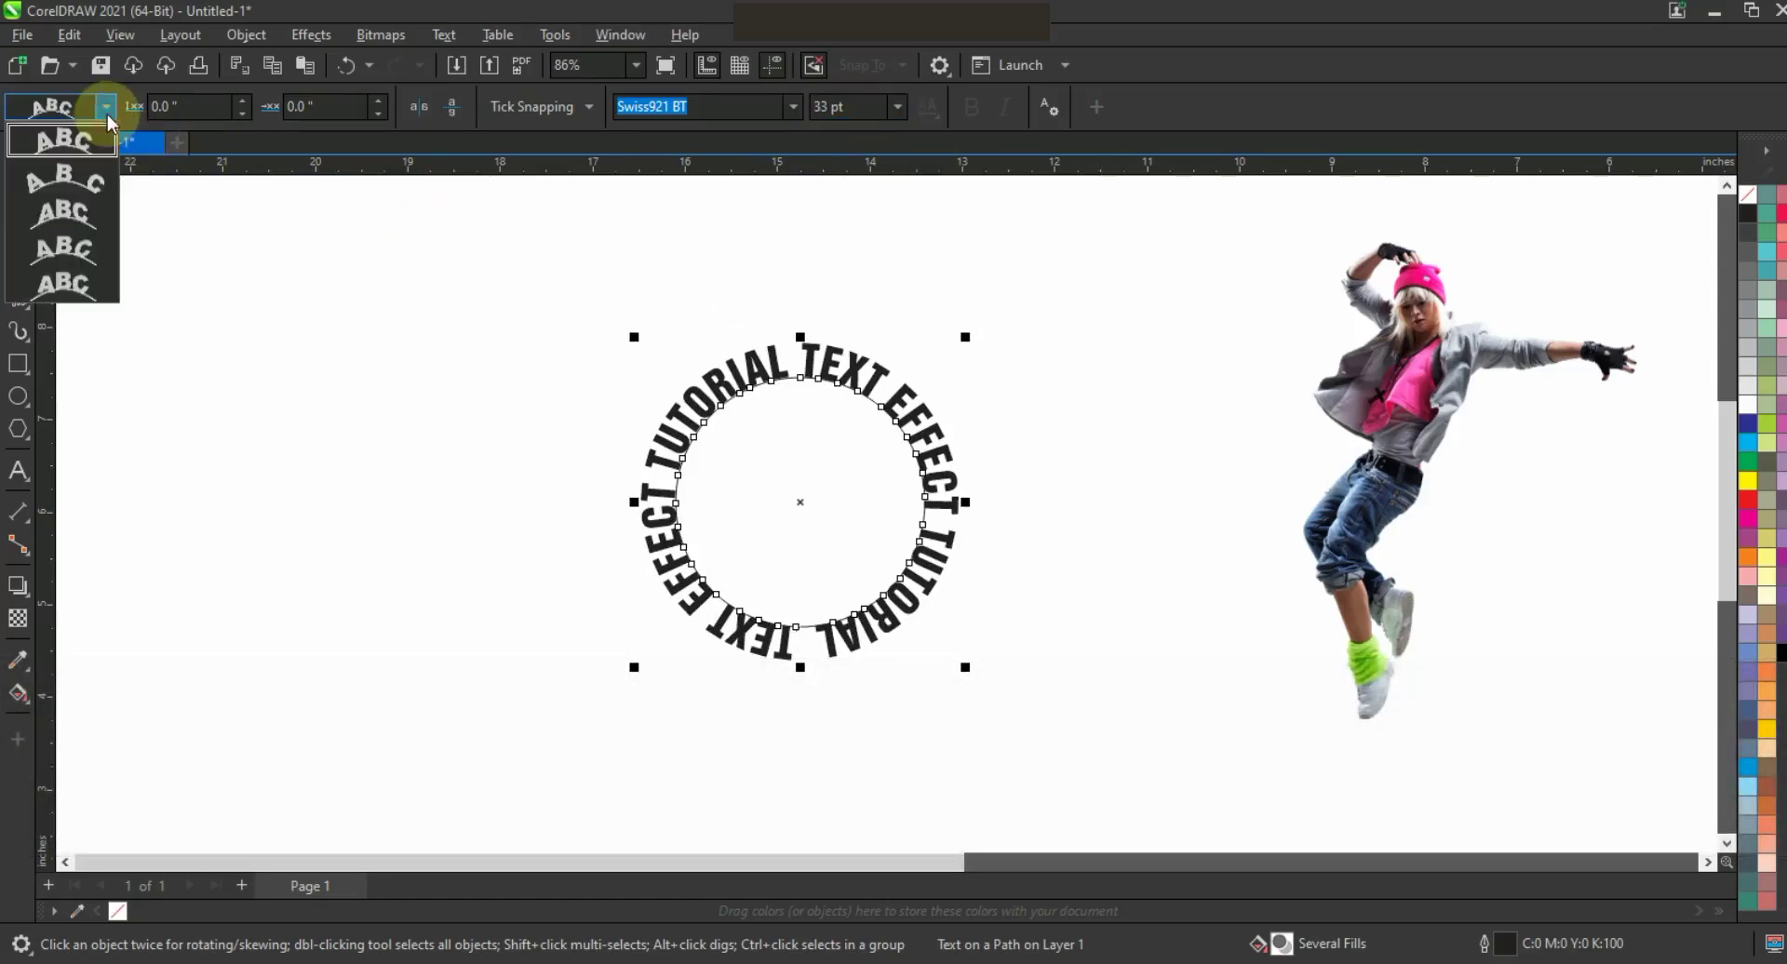
click(74, 215)
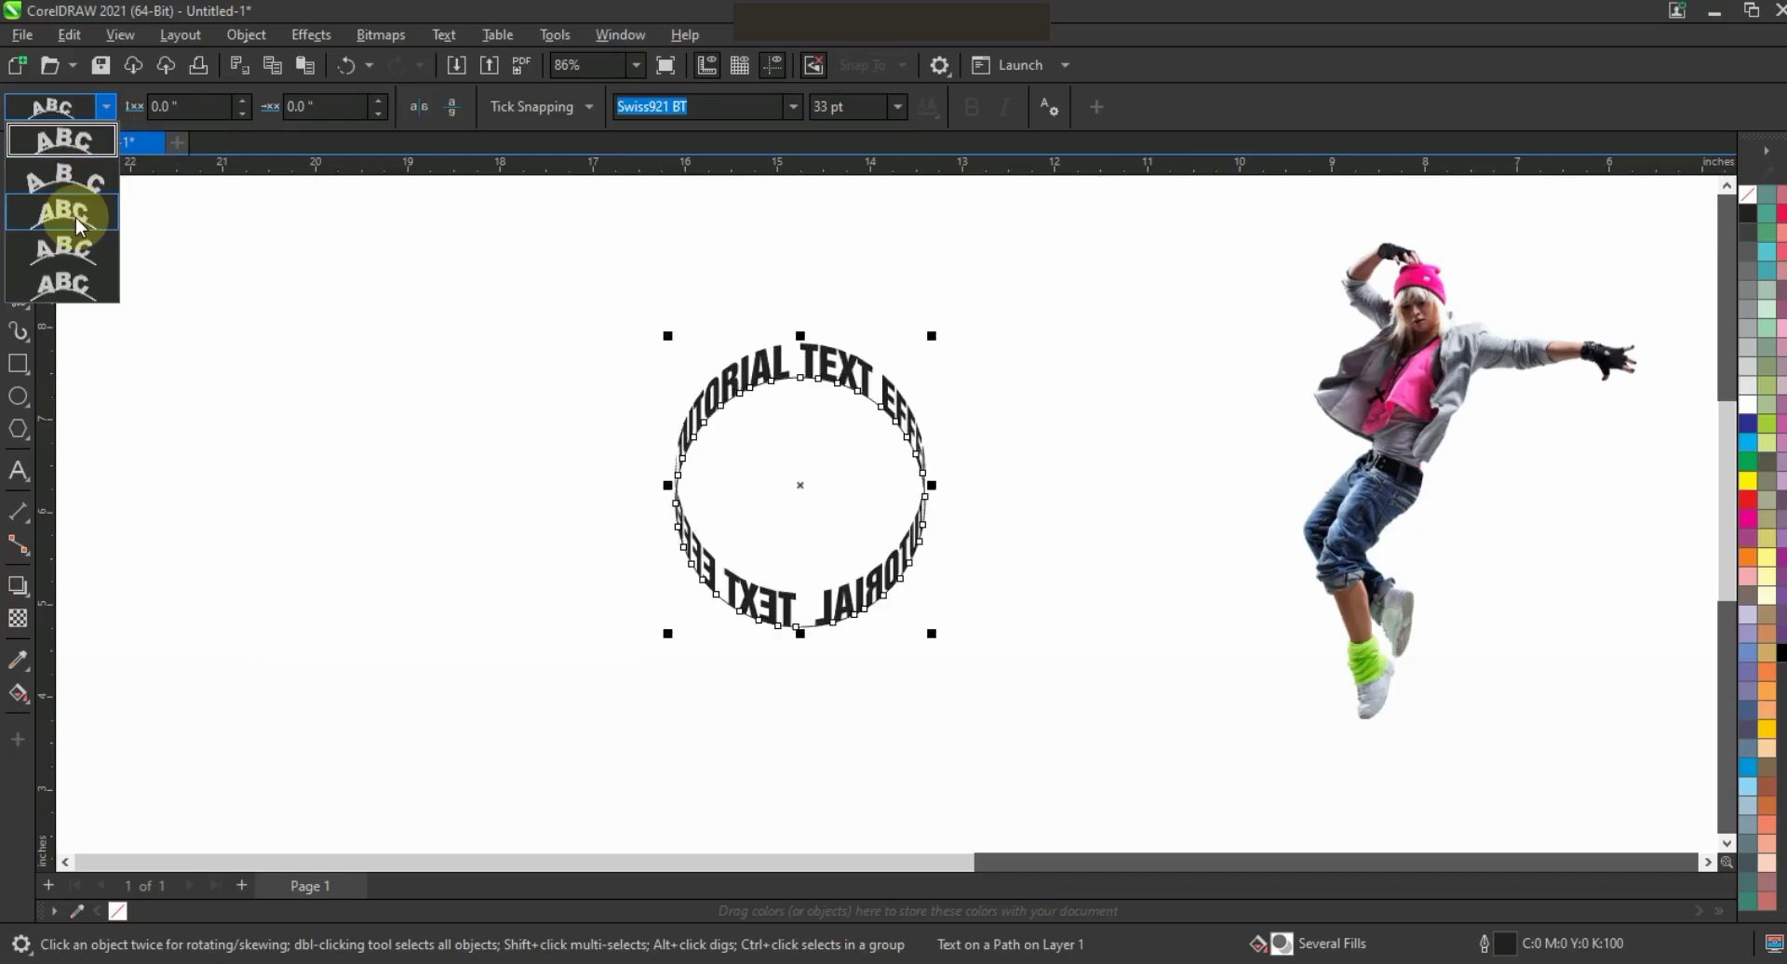
click(432, 116)
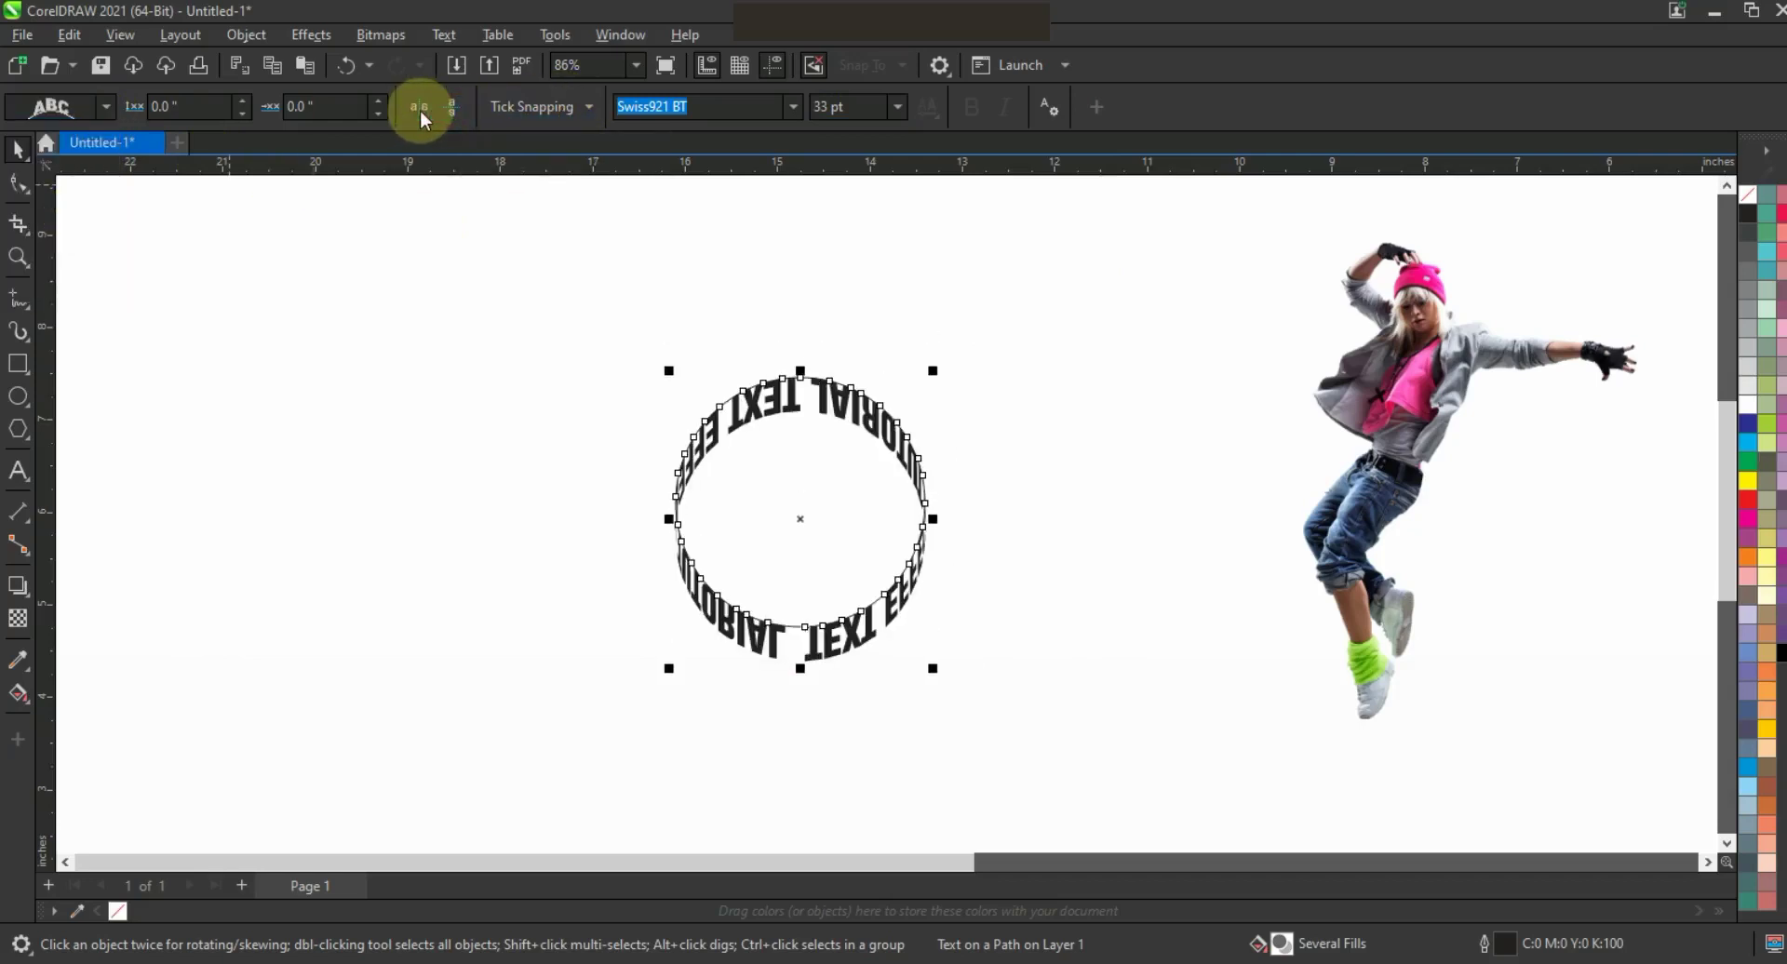
click(453, 114)
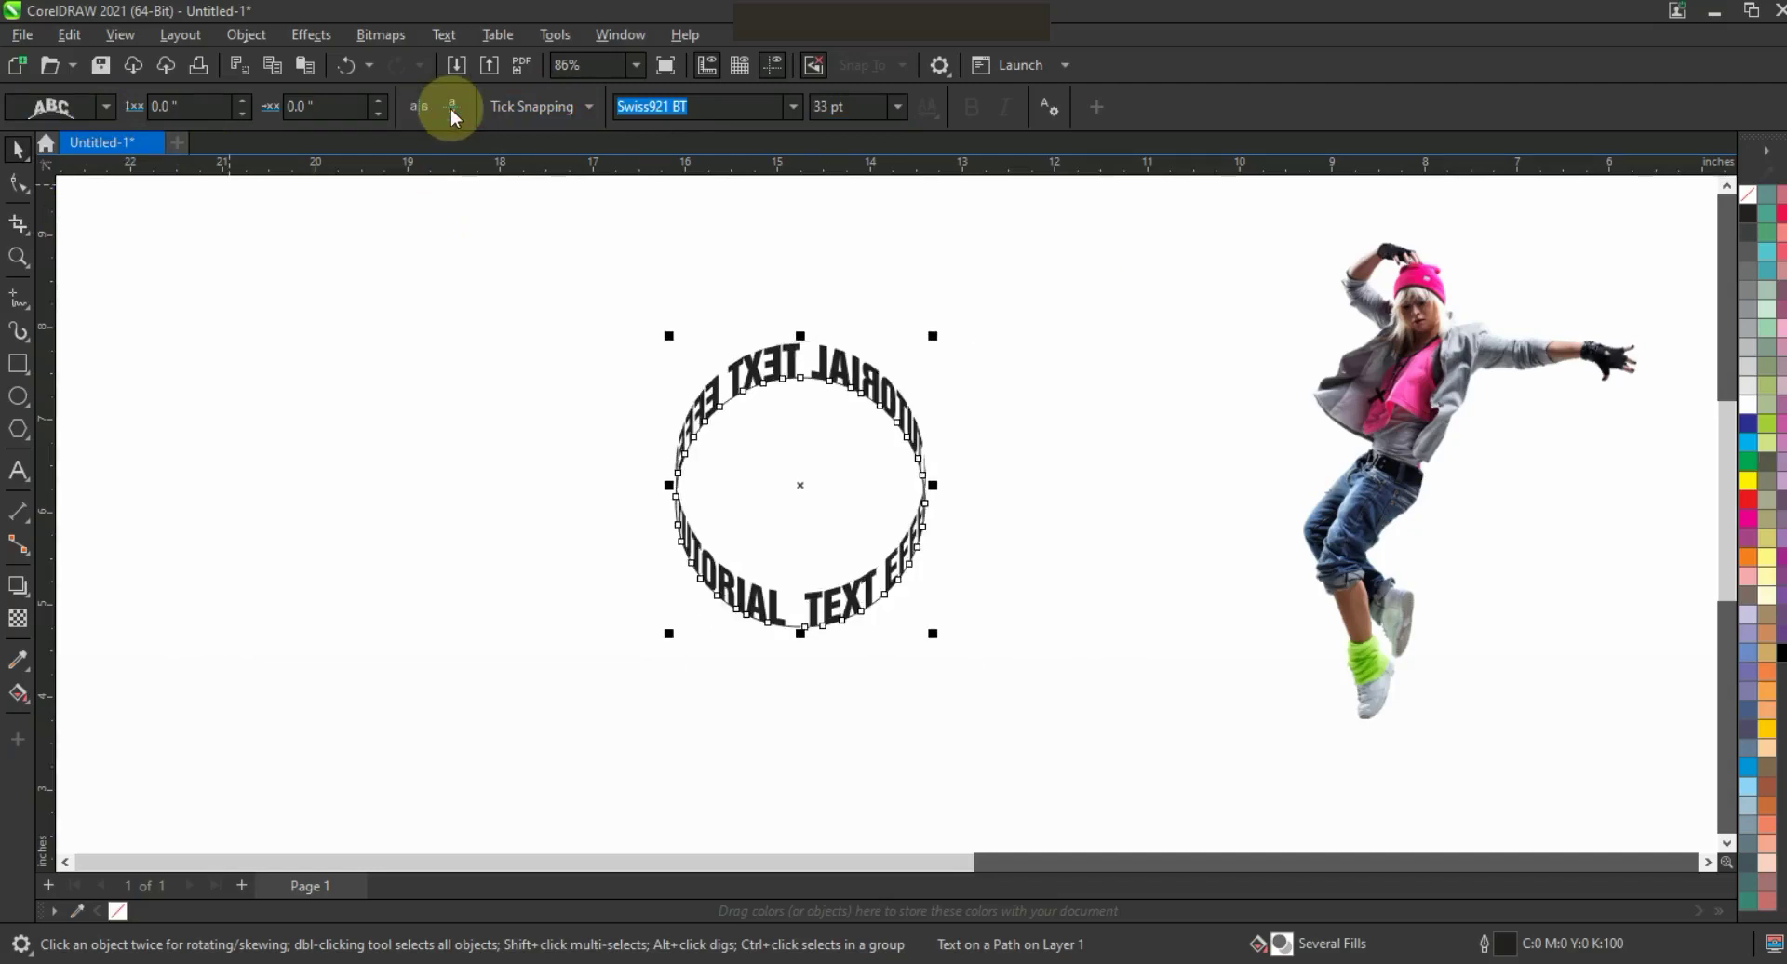
drag(799, 629, 814, 543)
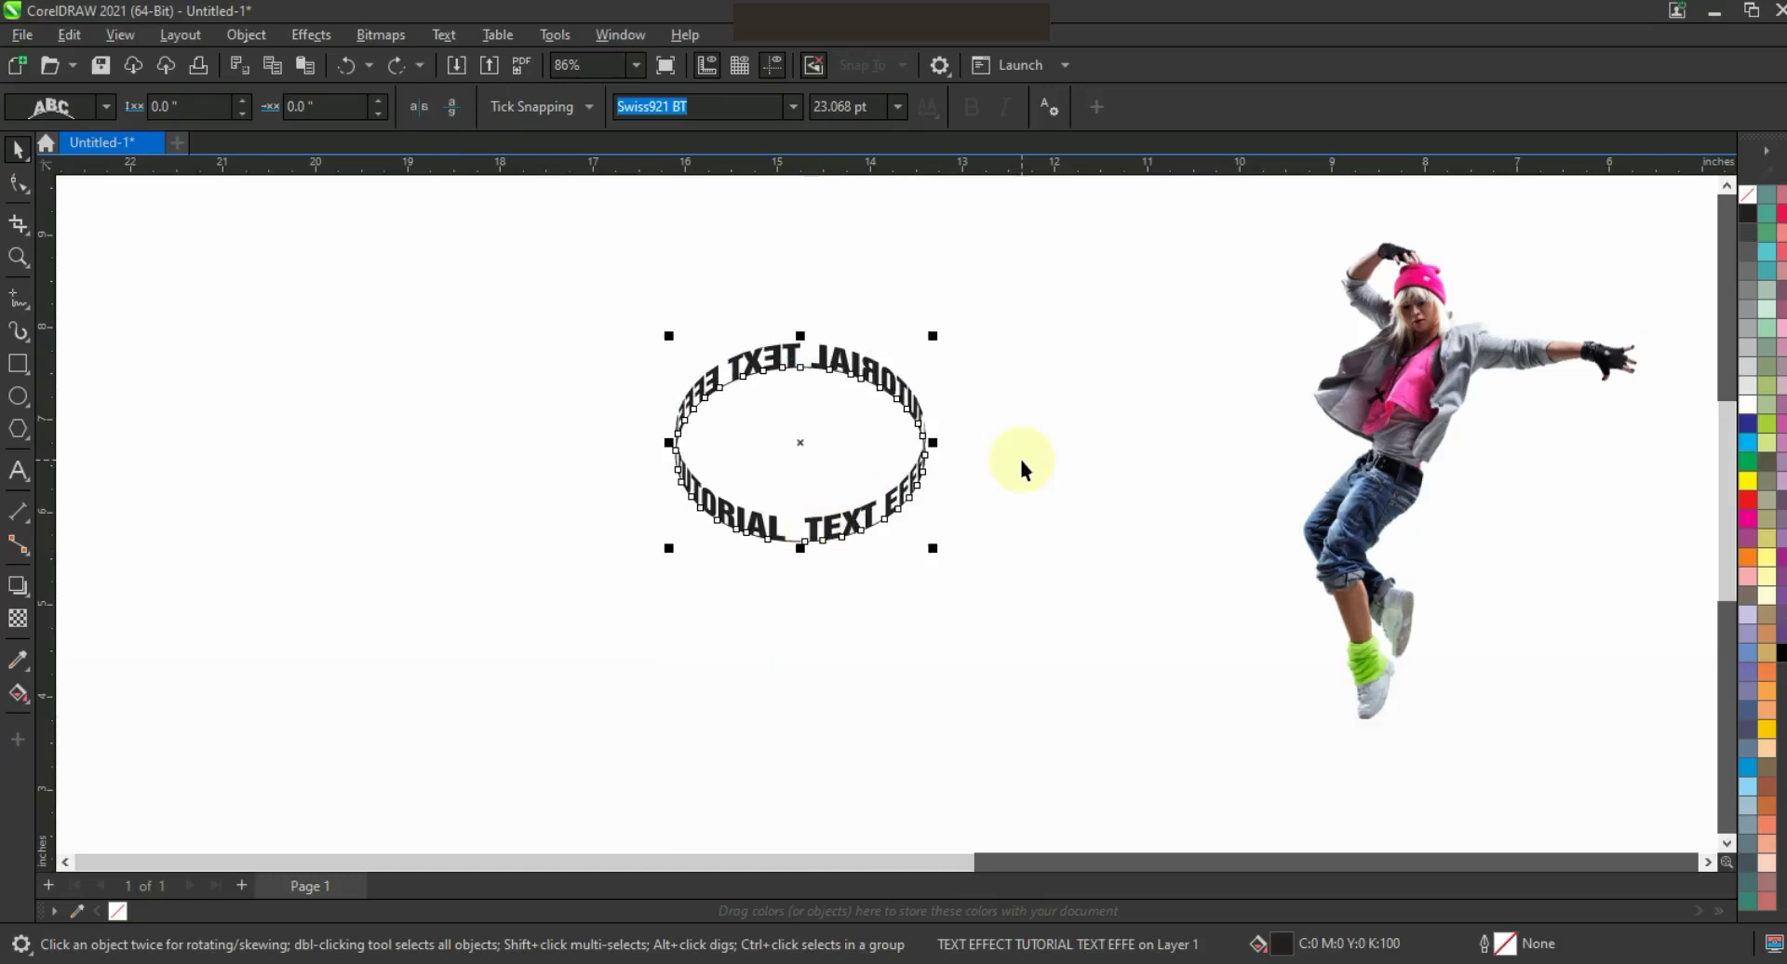
Step: Break the text apart from its ellipse path and move the ellipse well clear of the text ring
click(247, 36)
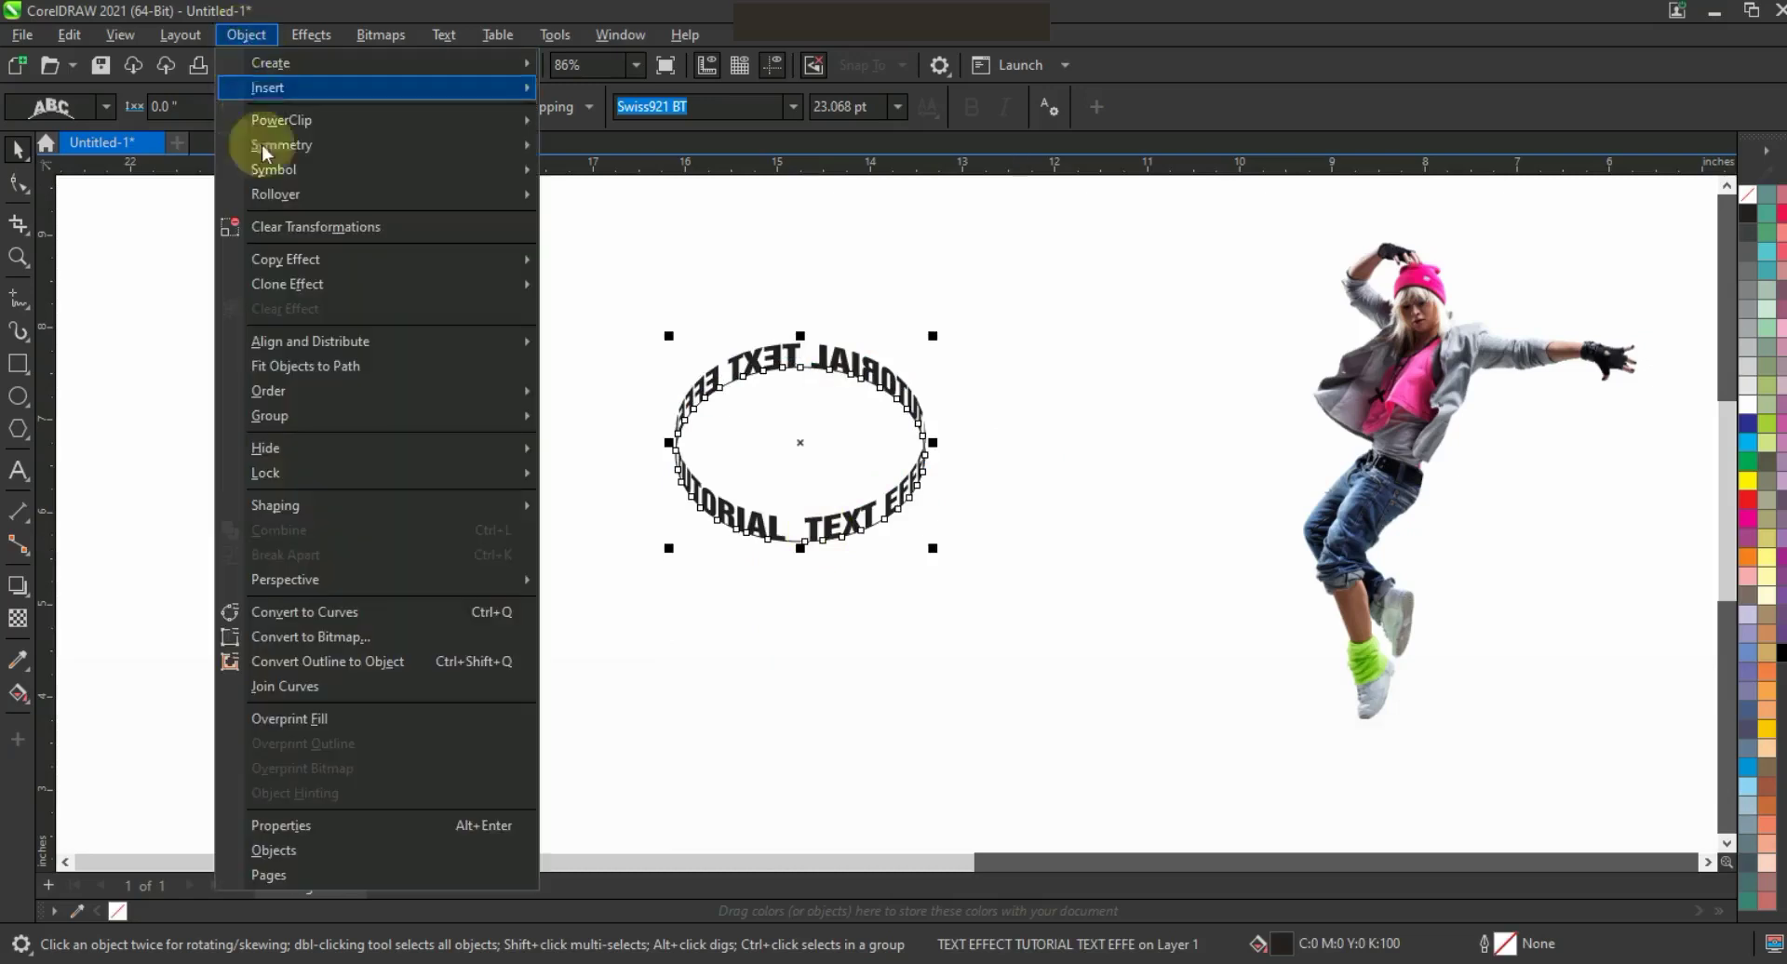
click(826, 519)
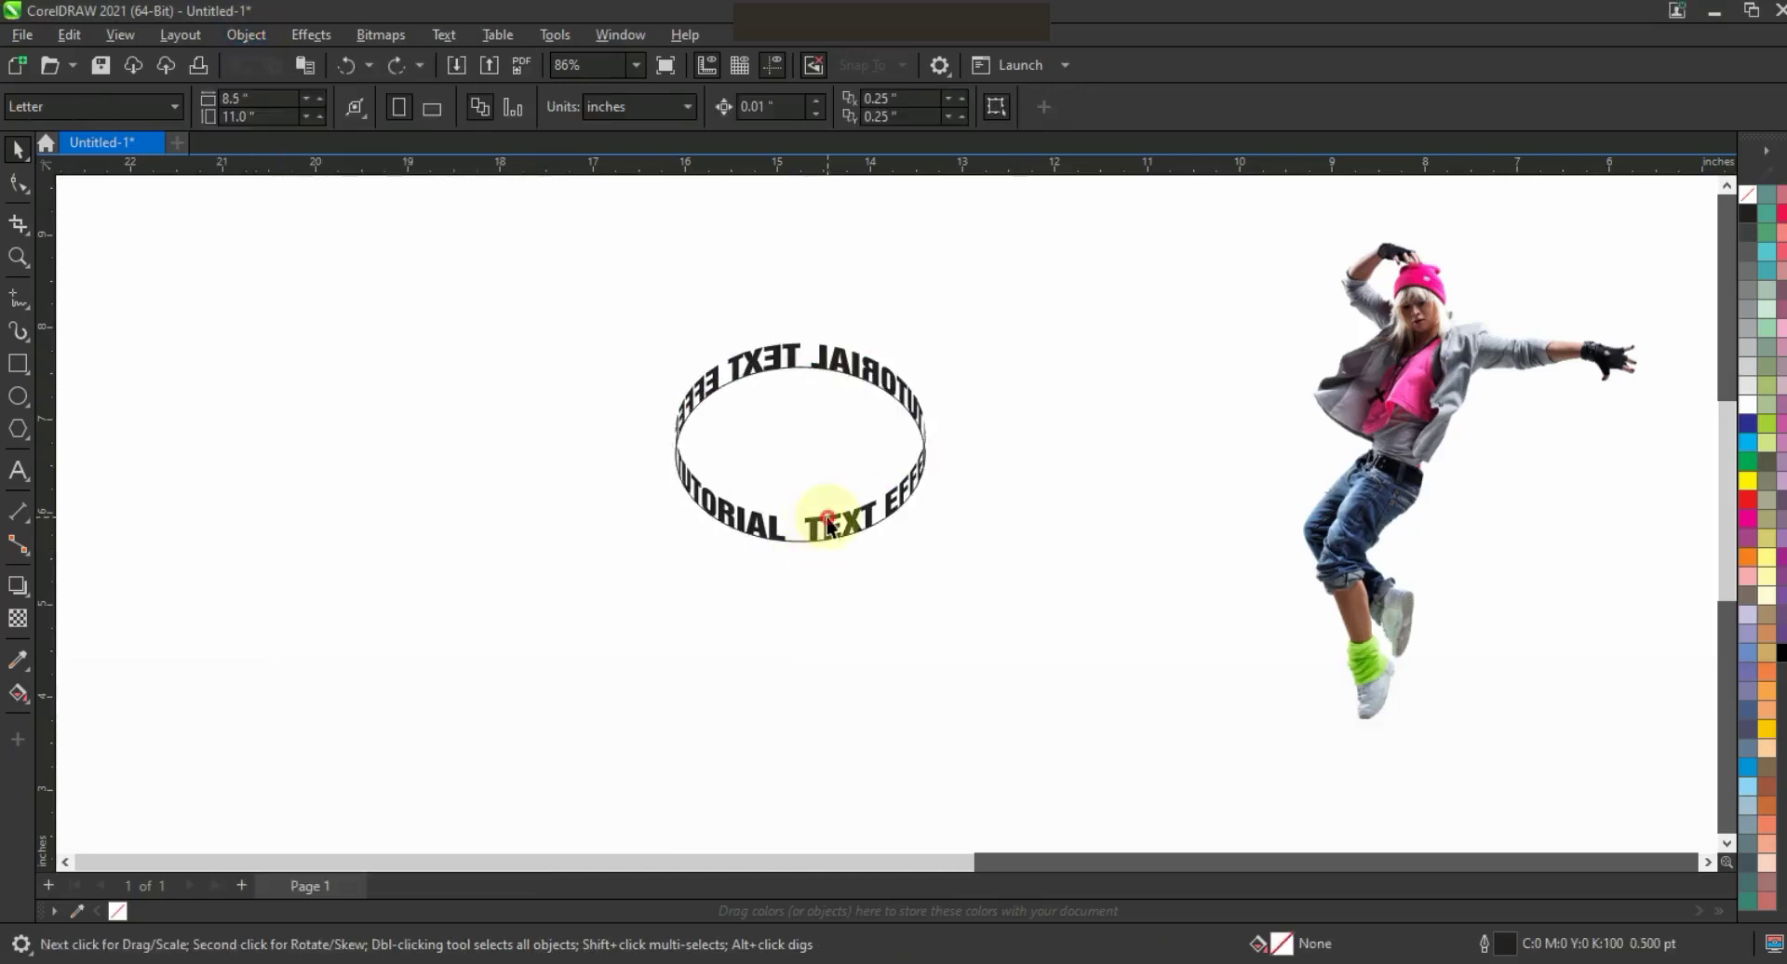
key(ctrl+k)
click(674, 644)
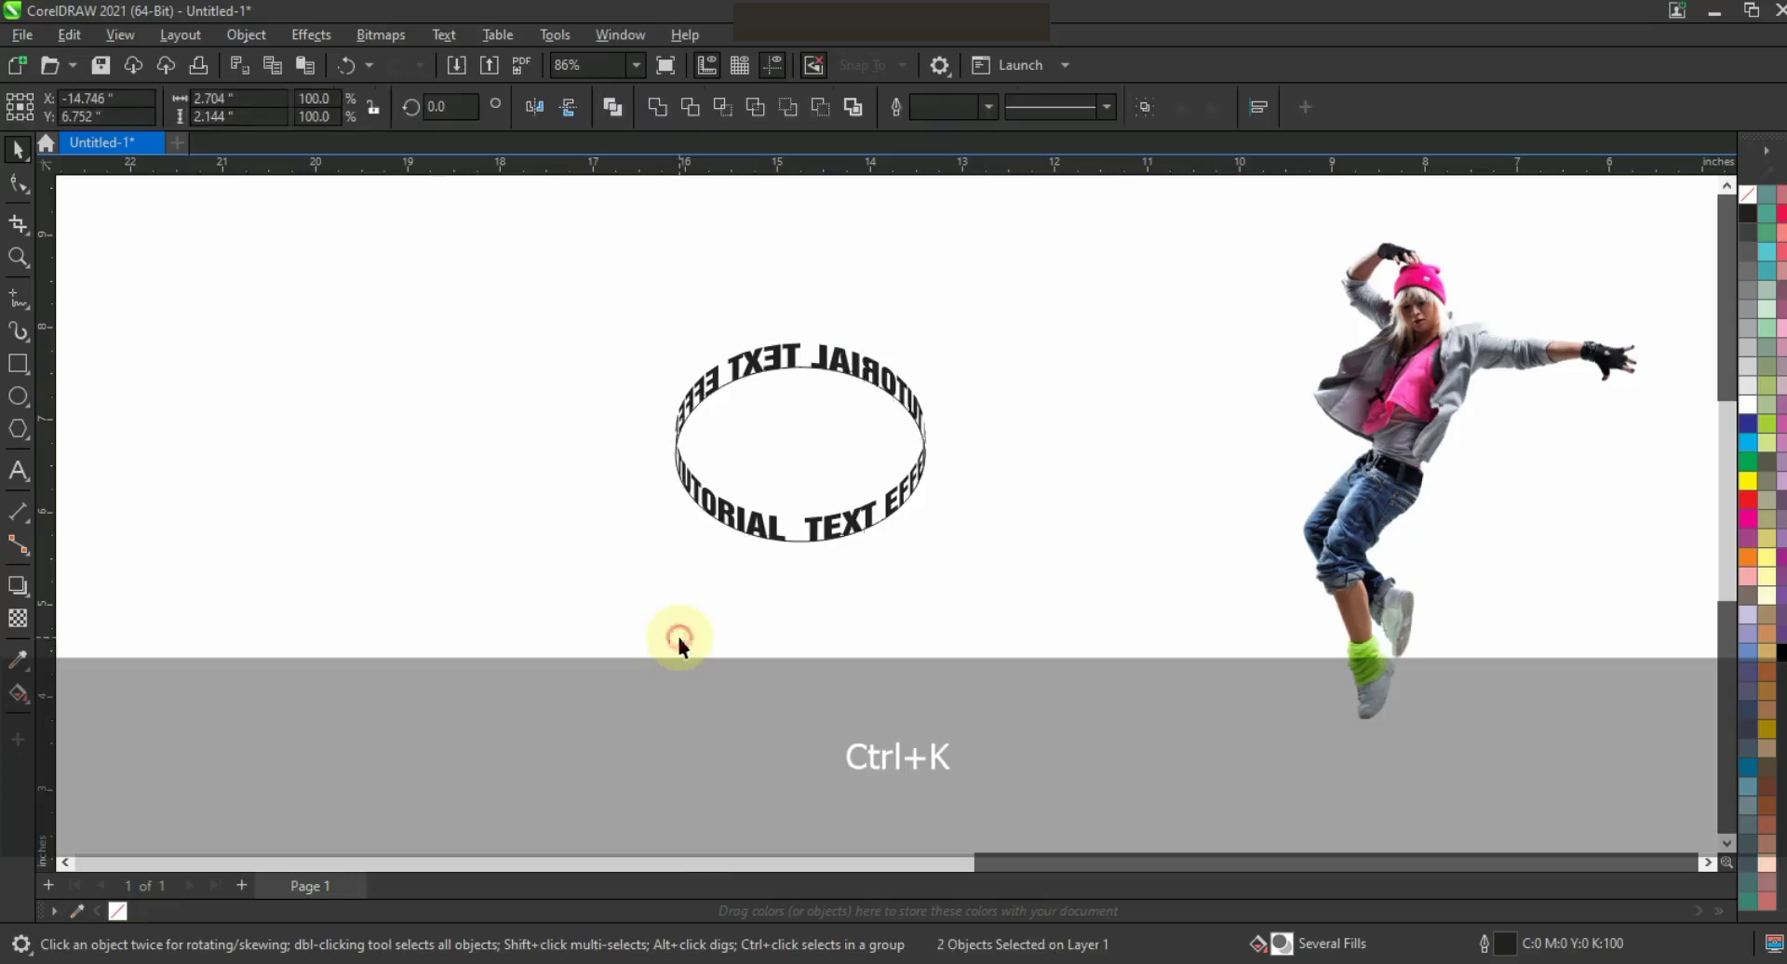
drag(797, 546, 370, 634)
click(796, 543)
Step: Flatten the text ring vertically about its centre to about 1.46 inches high
drag(597, 321, 933, 570)
key(shift+F2)
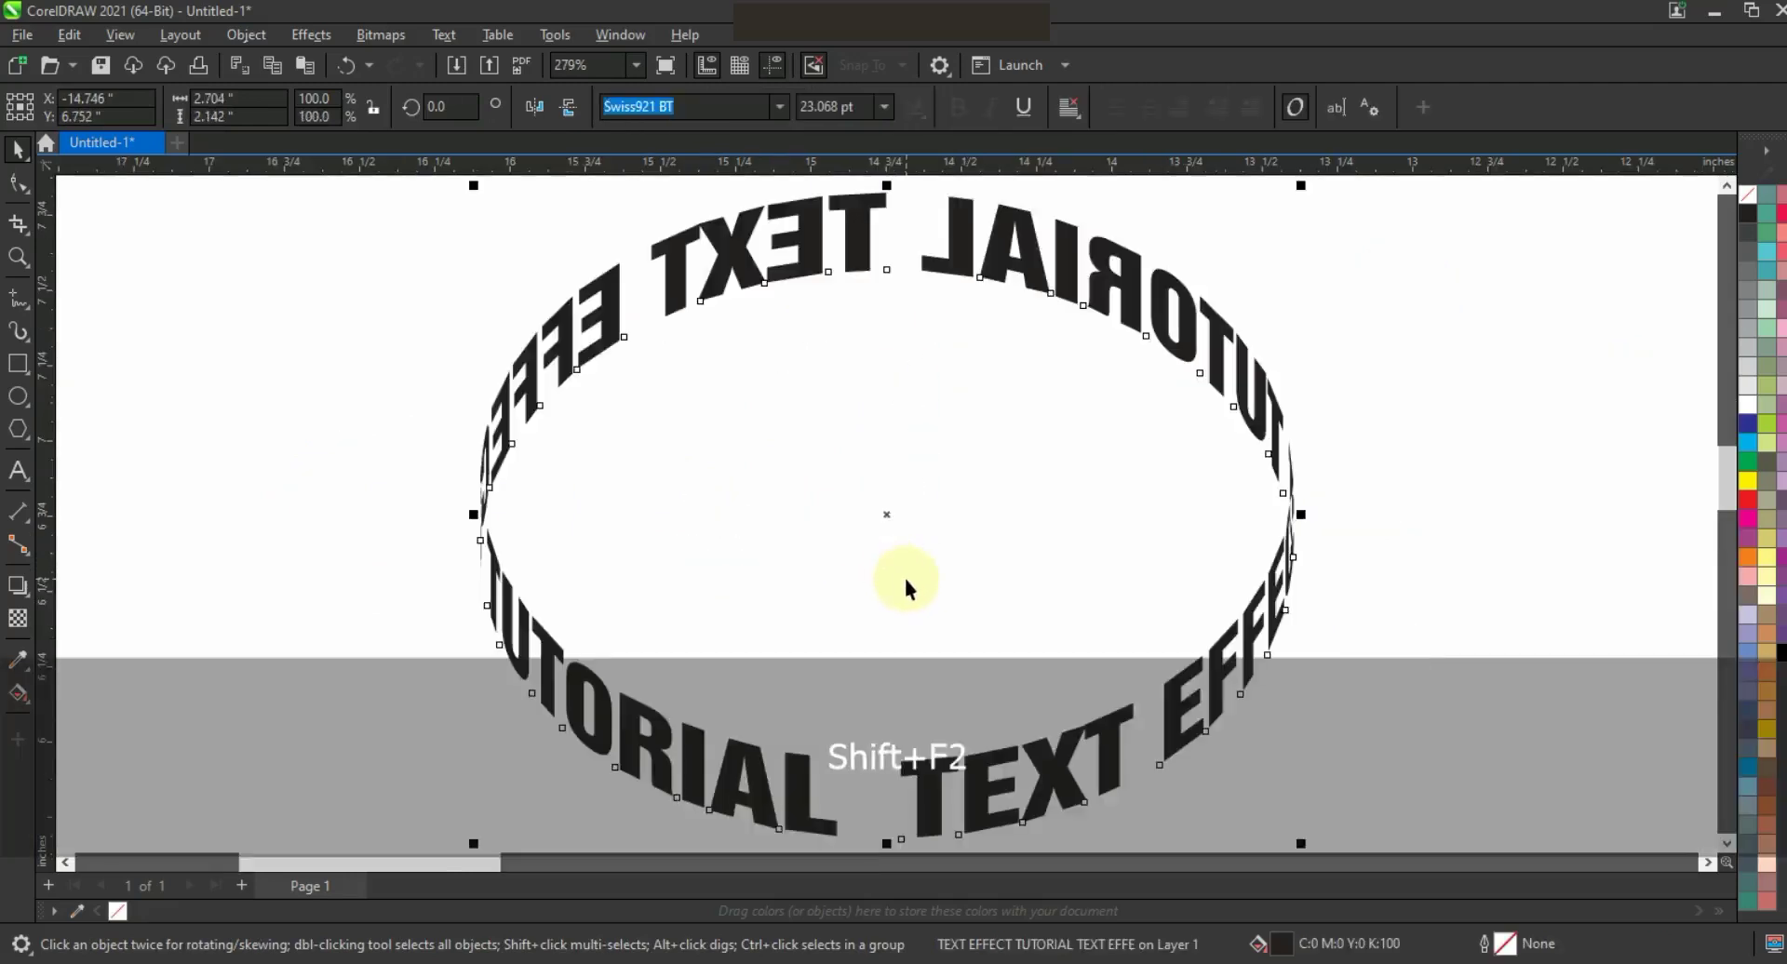
key(F3)
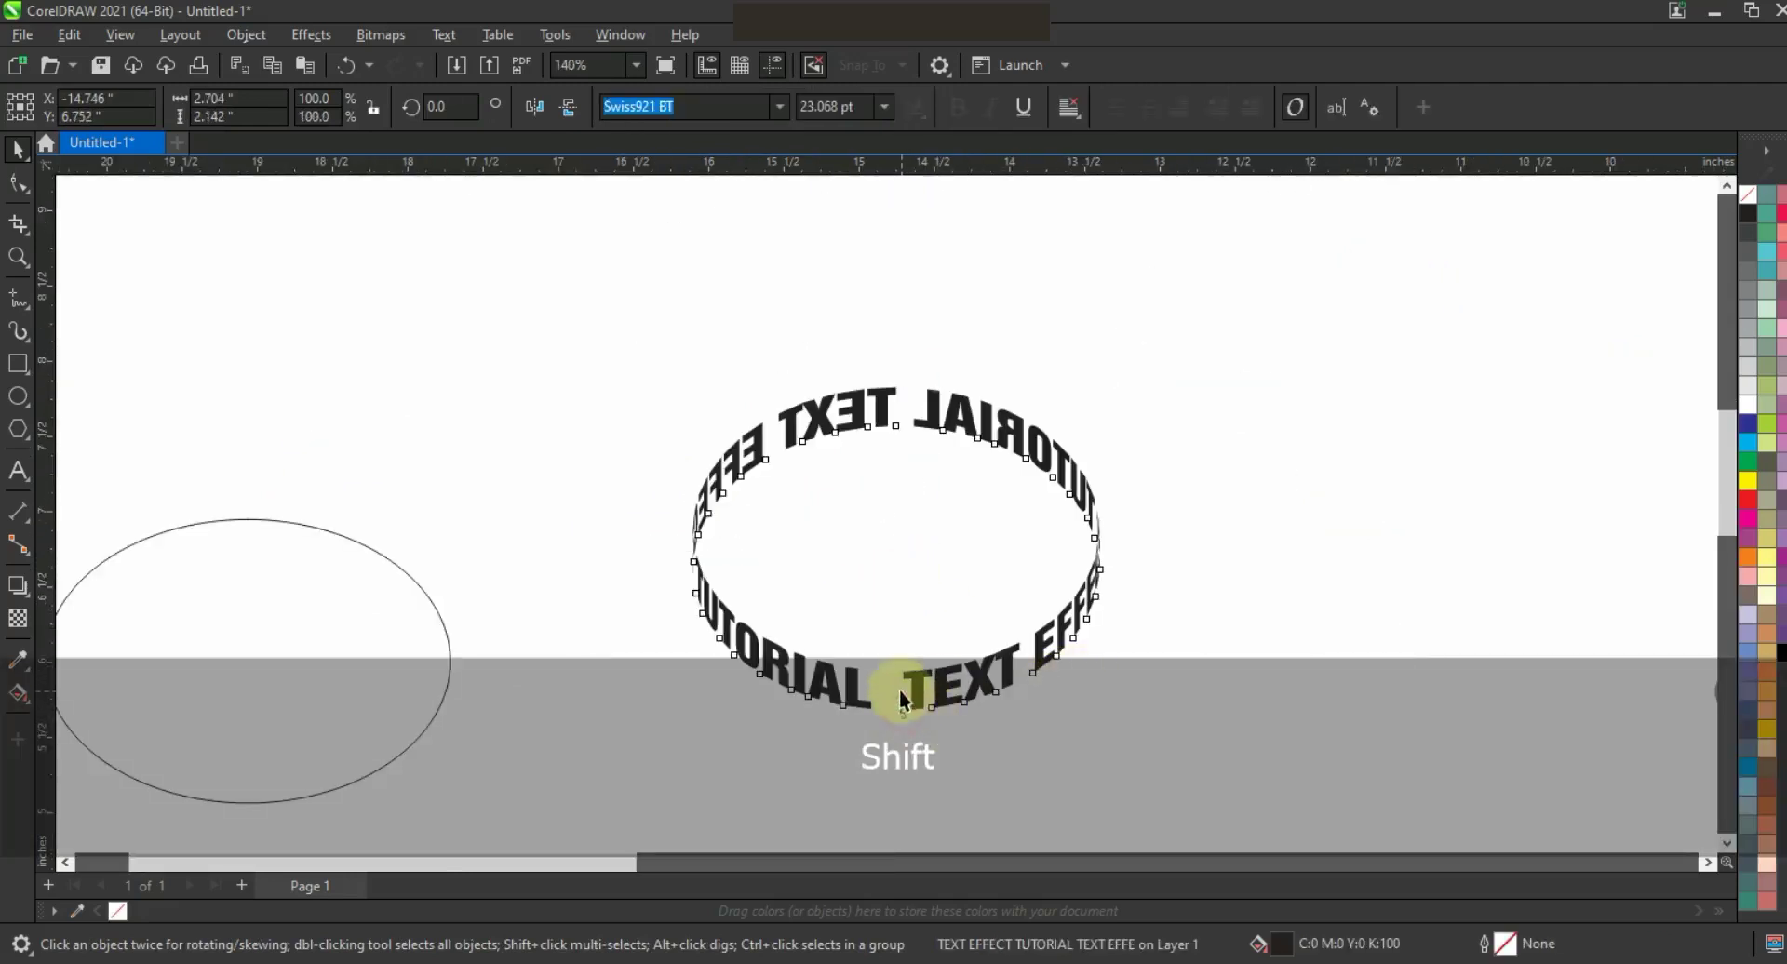
shift+click(916, 693)
shift+click(1048, 494)
click(981, 701)
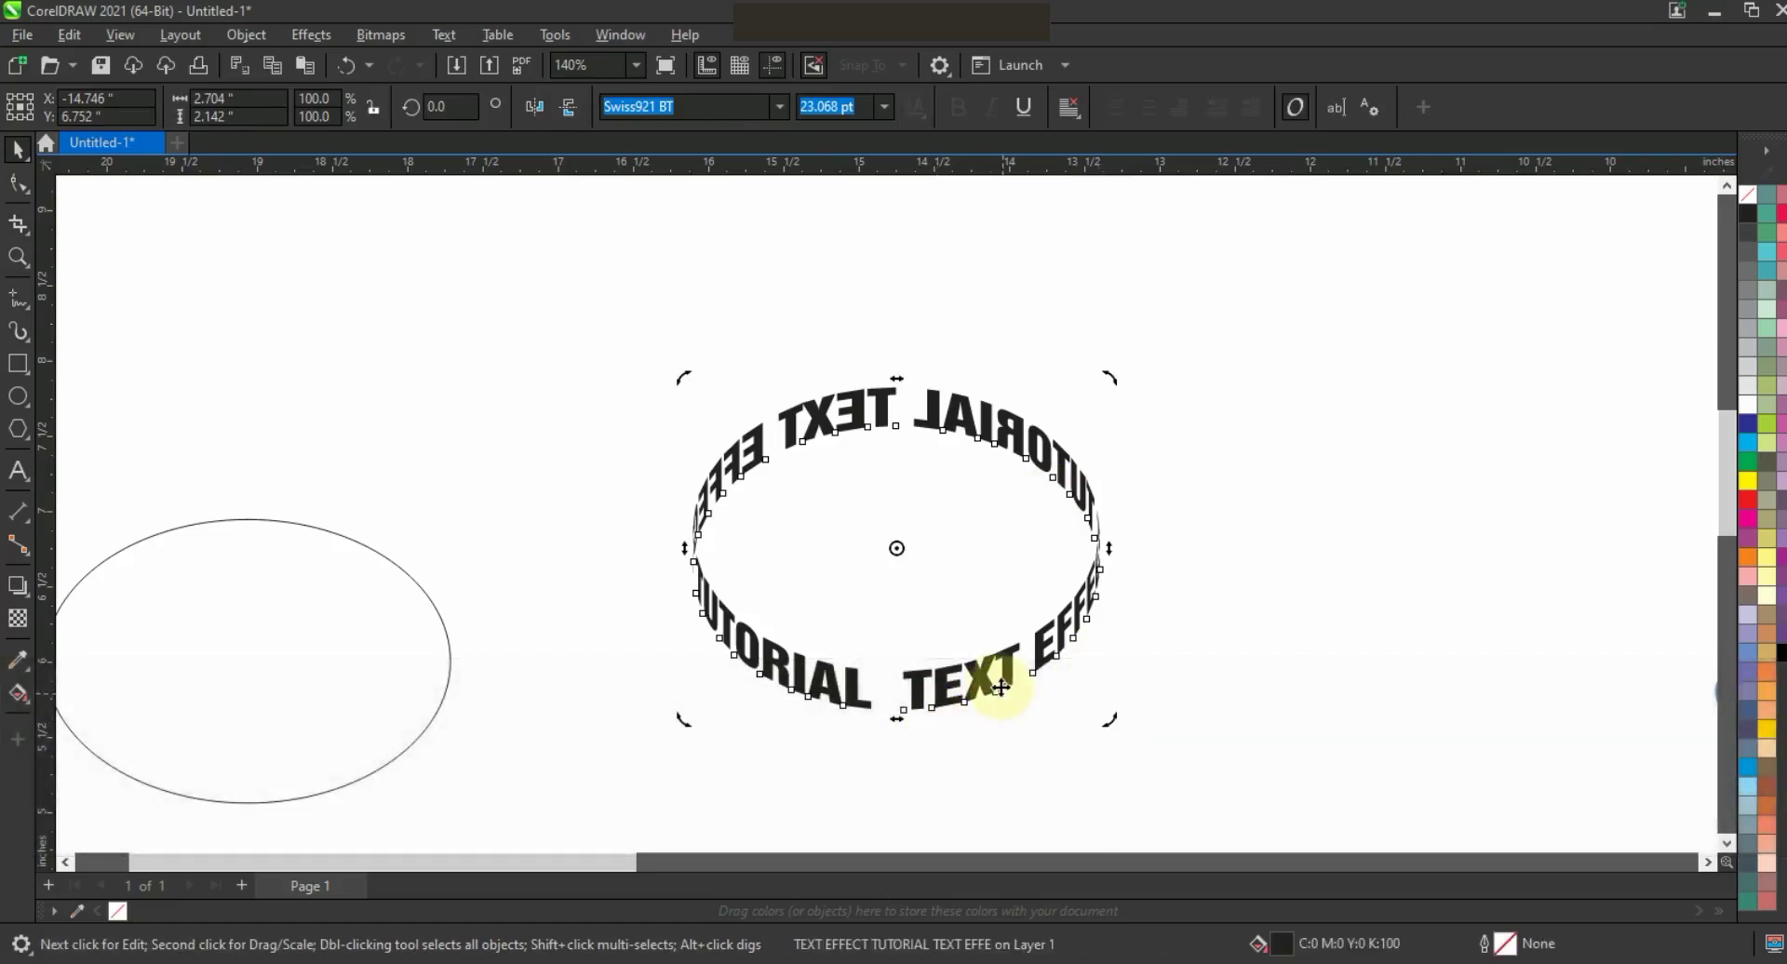
click(1001, 687)
drag(903, 717, 895, 664)
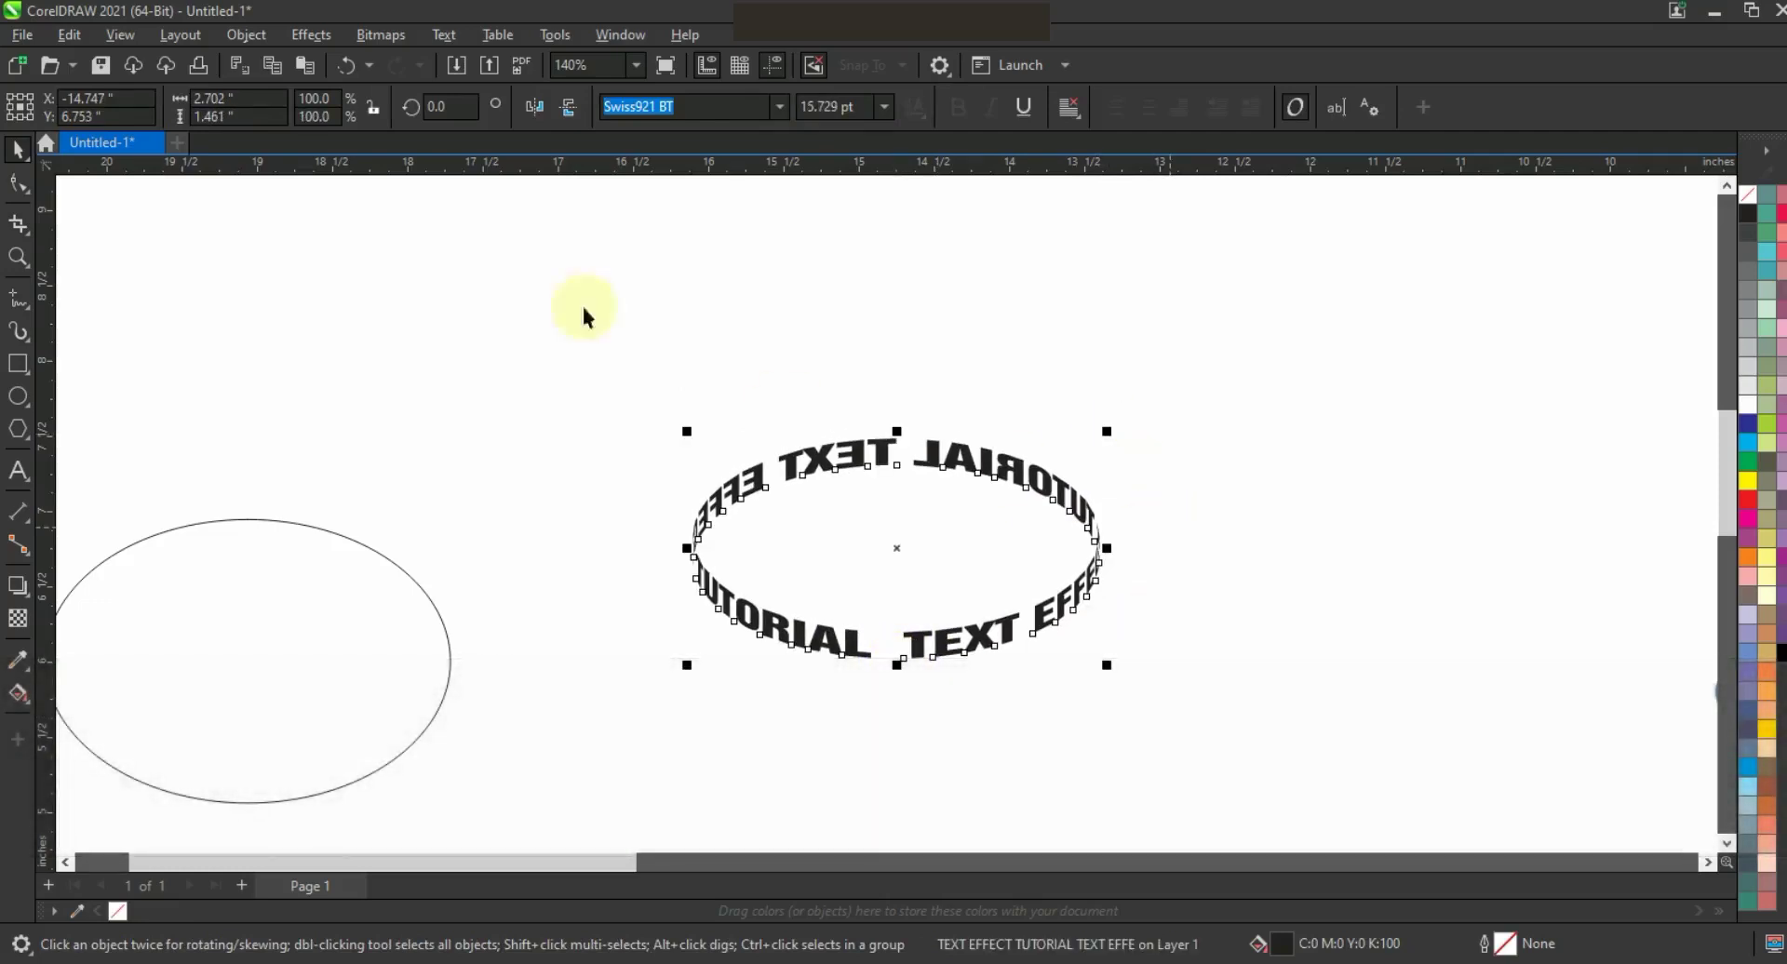
Step: Break the text ring apart and group its front-half and back-half pieces into two separate groups
click(246, 35)
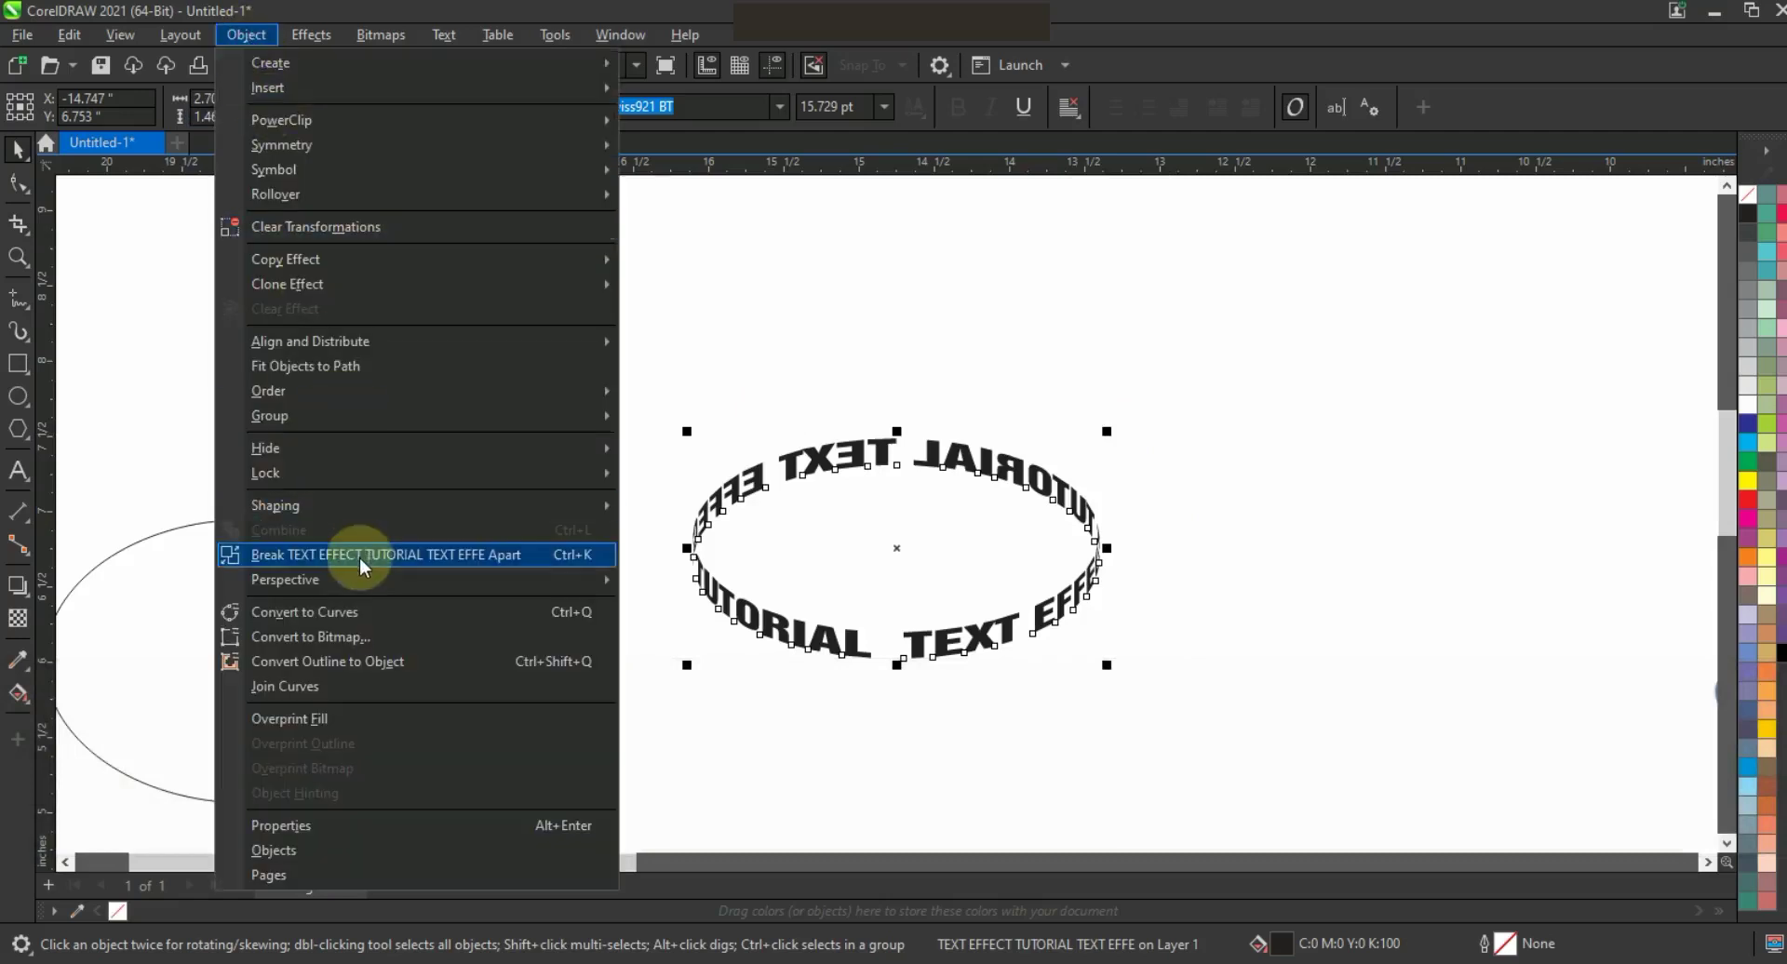
click(470, 557)
drag(1149, 713, 625, 533)
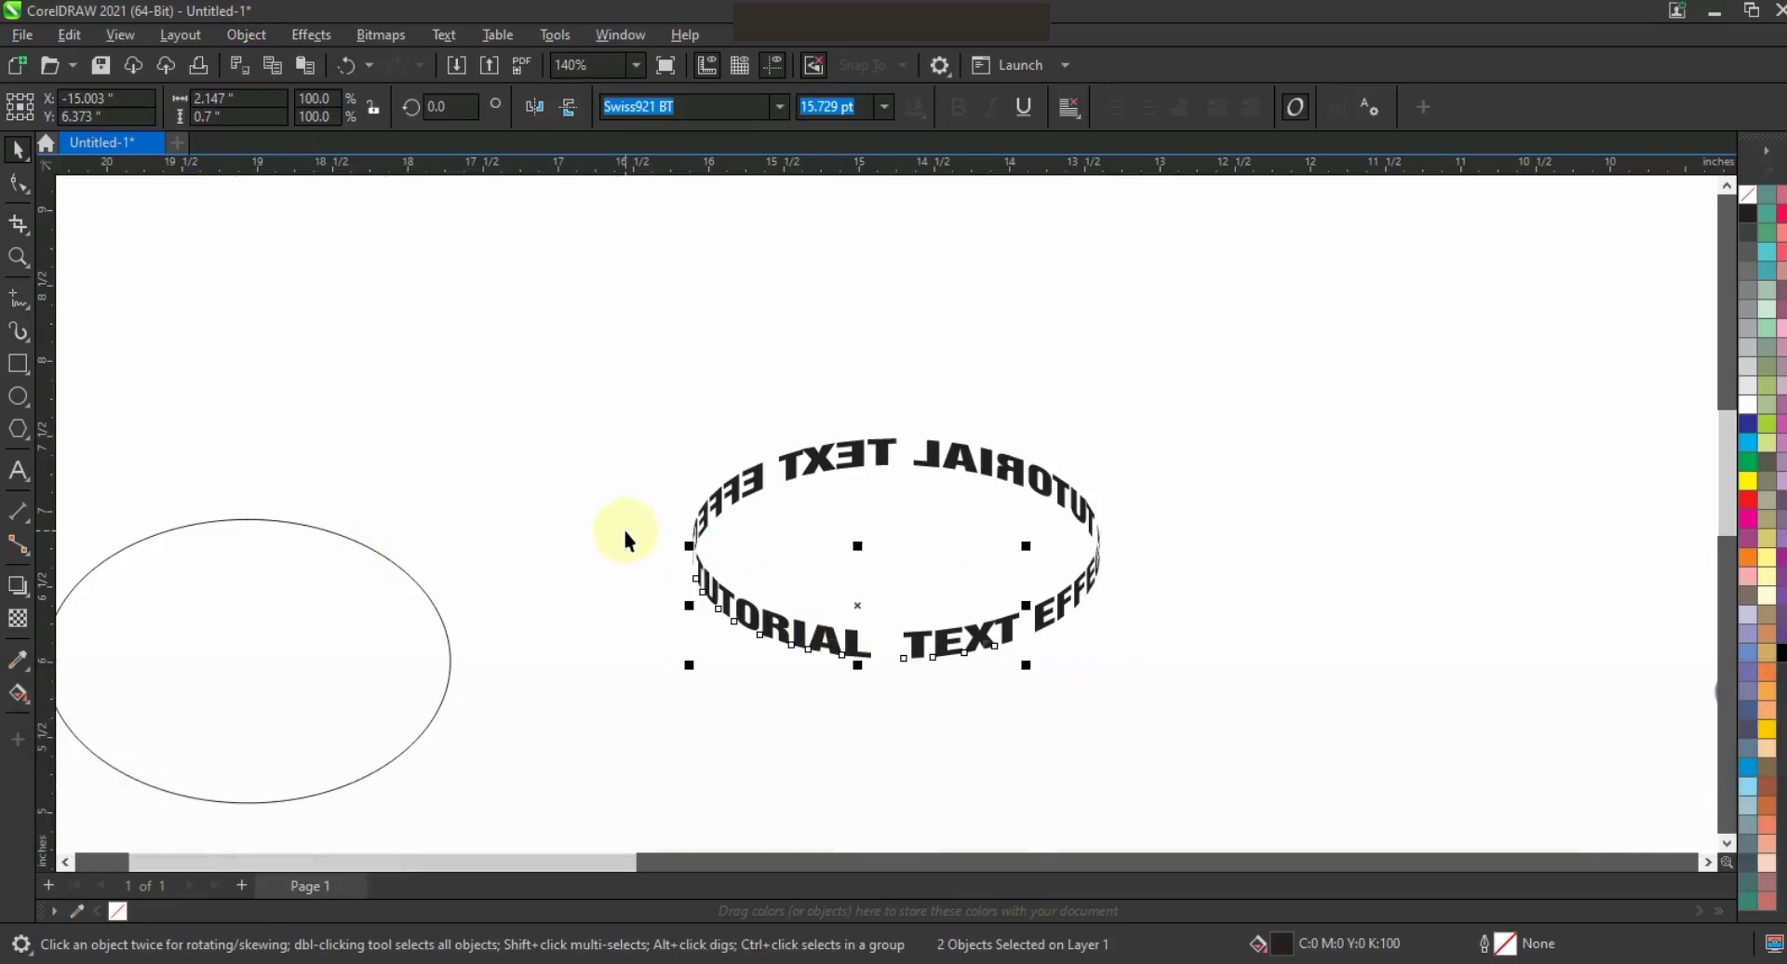
shift+click(1050, 607)
key(Delete)
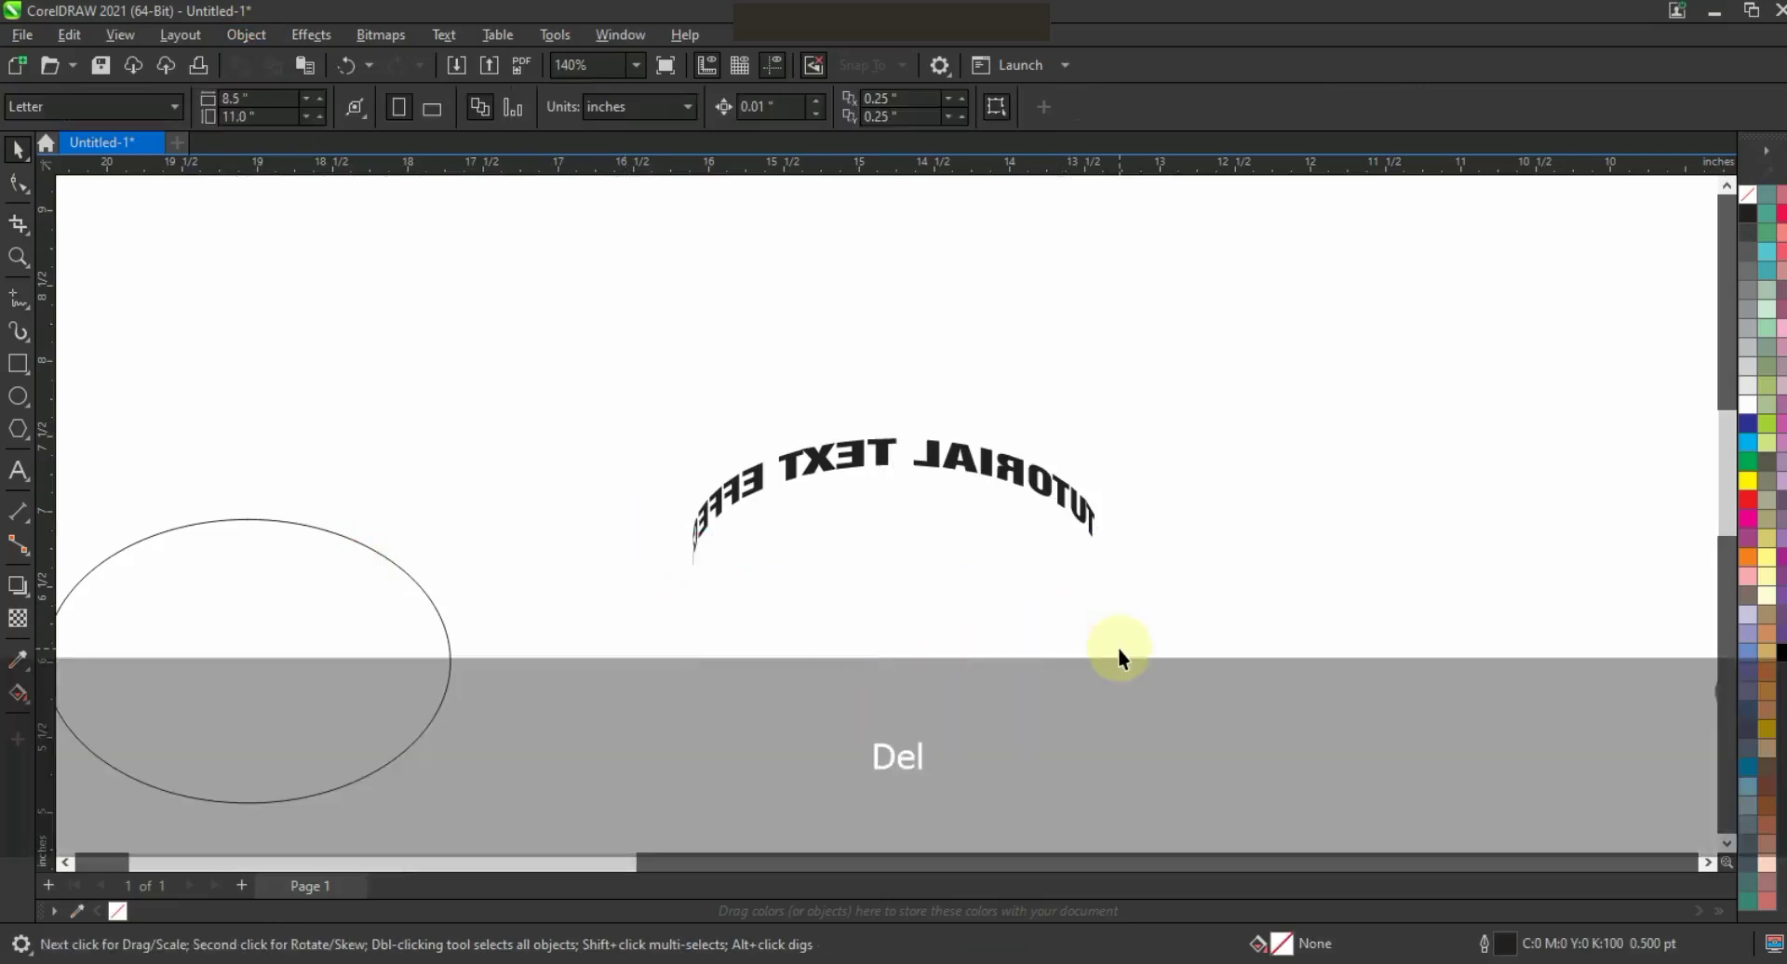
key(ctrl+z)
key(ctrl+g)
drag(1231, 395, 592, 615)
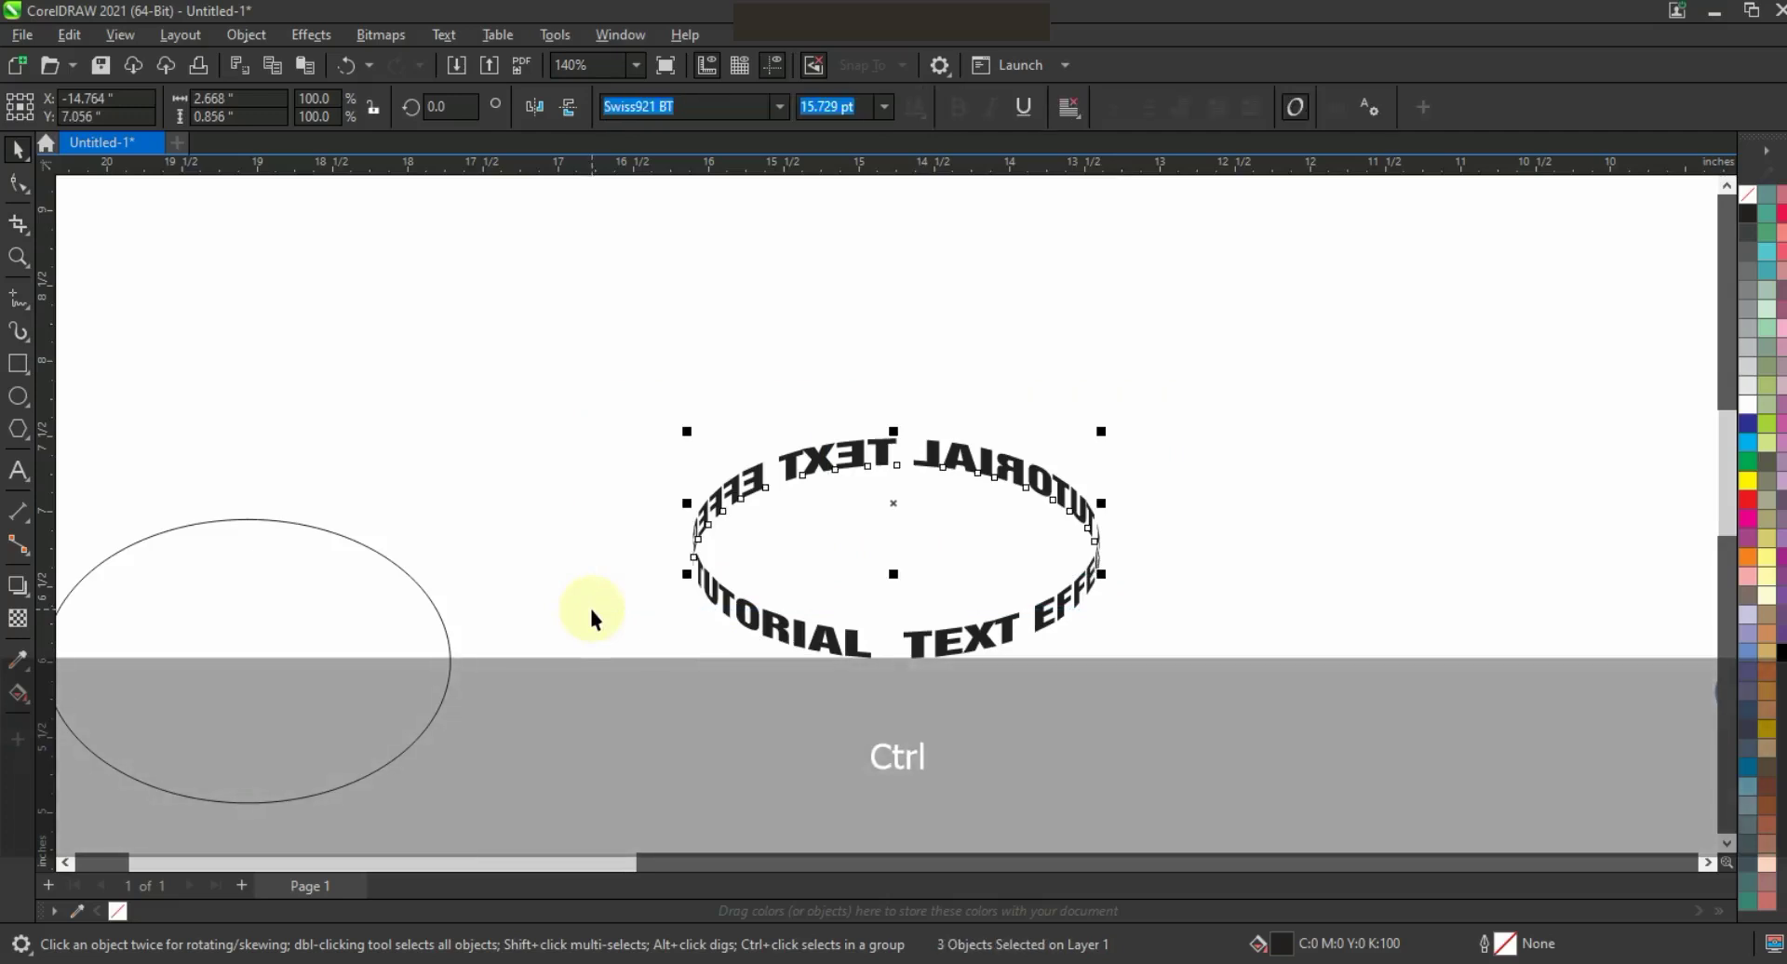
key(ctrl+g)
Step: Create two smaller concentric copies of the text ring, about 2.2 and 1.72 inches wide
shift+click(1105, 661)
drag(1105, 662, 1068, 548)
drag(897, 468, 896, 475)
drag(1069, 474, 1029, 549)
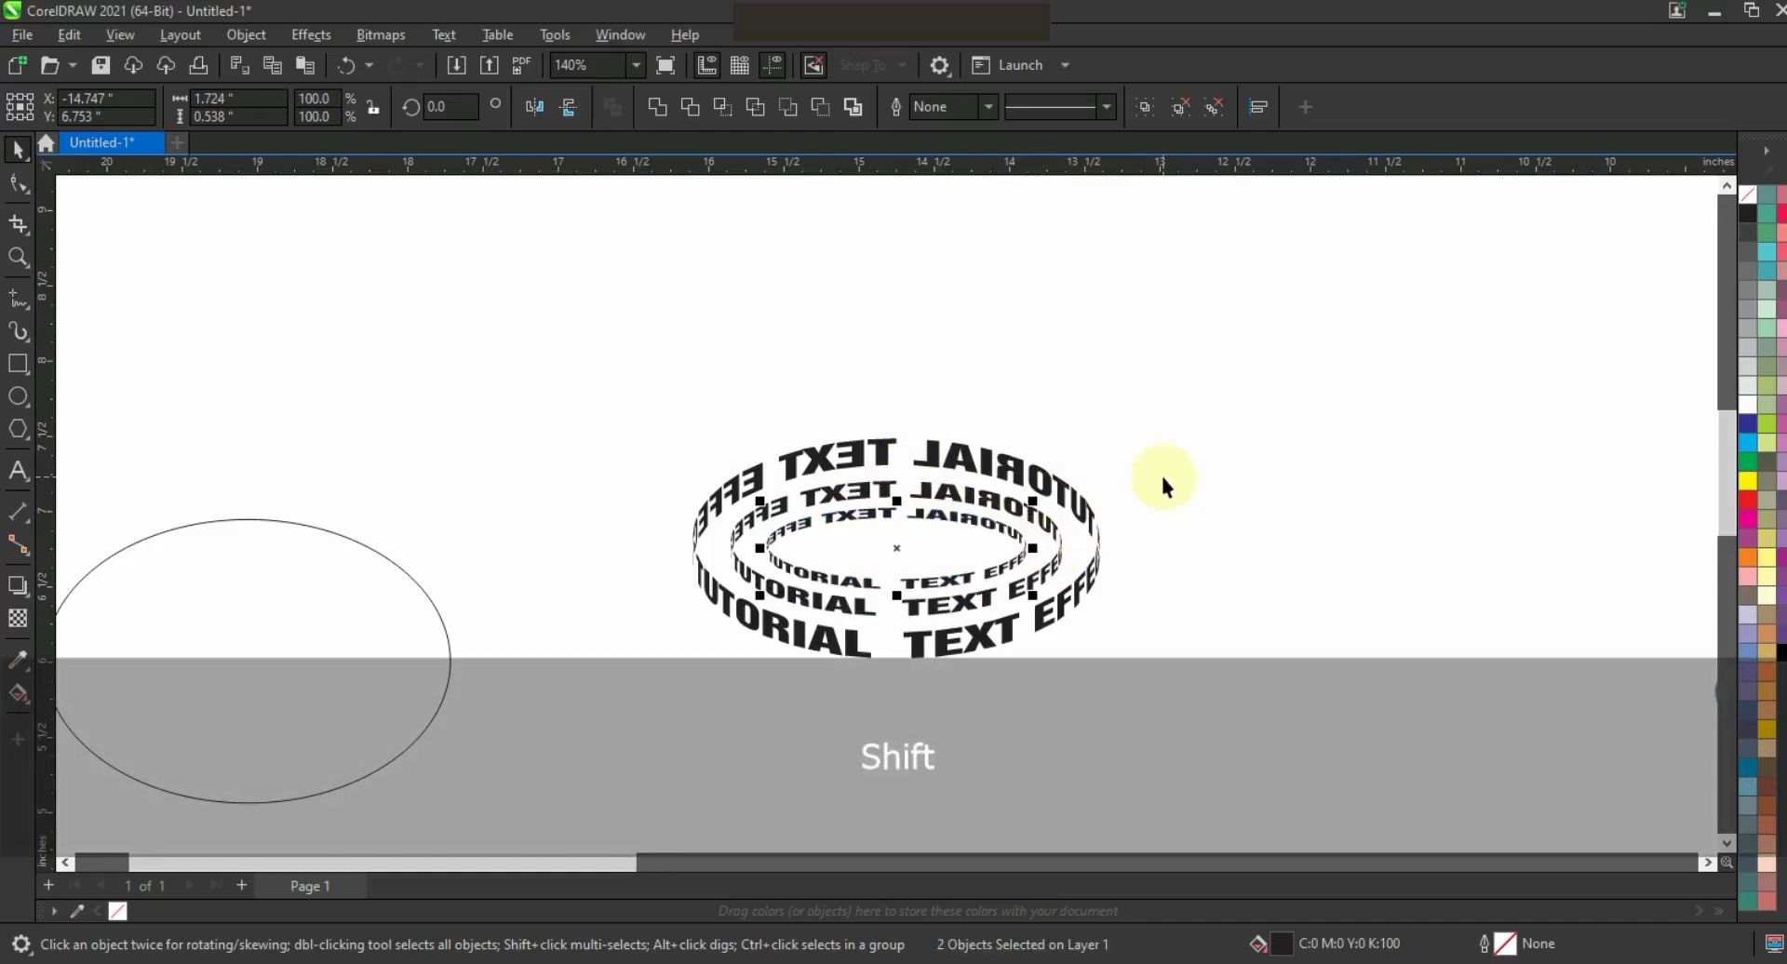
Step: Scale the two inner text rings together to about 2.24 inches wide and select all three rings
shift+click(1061, 479)
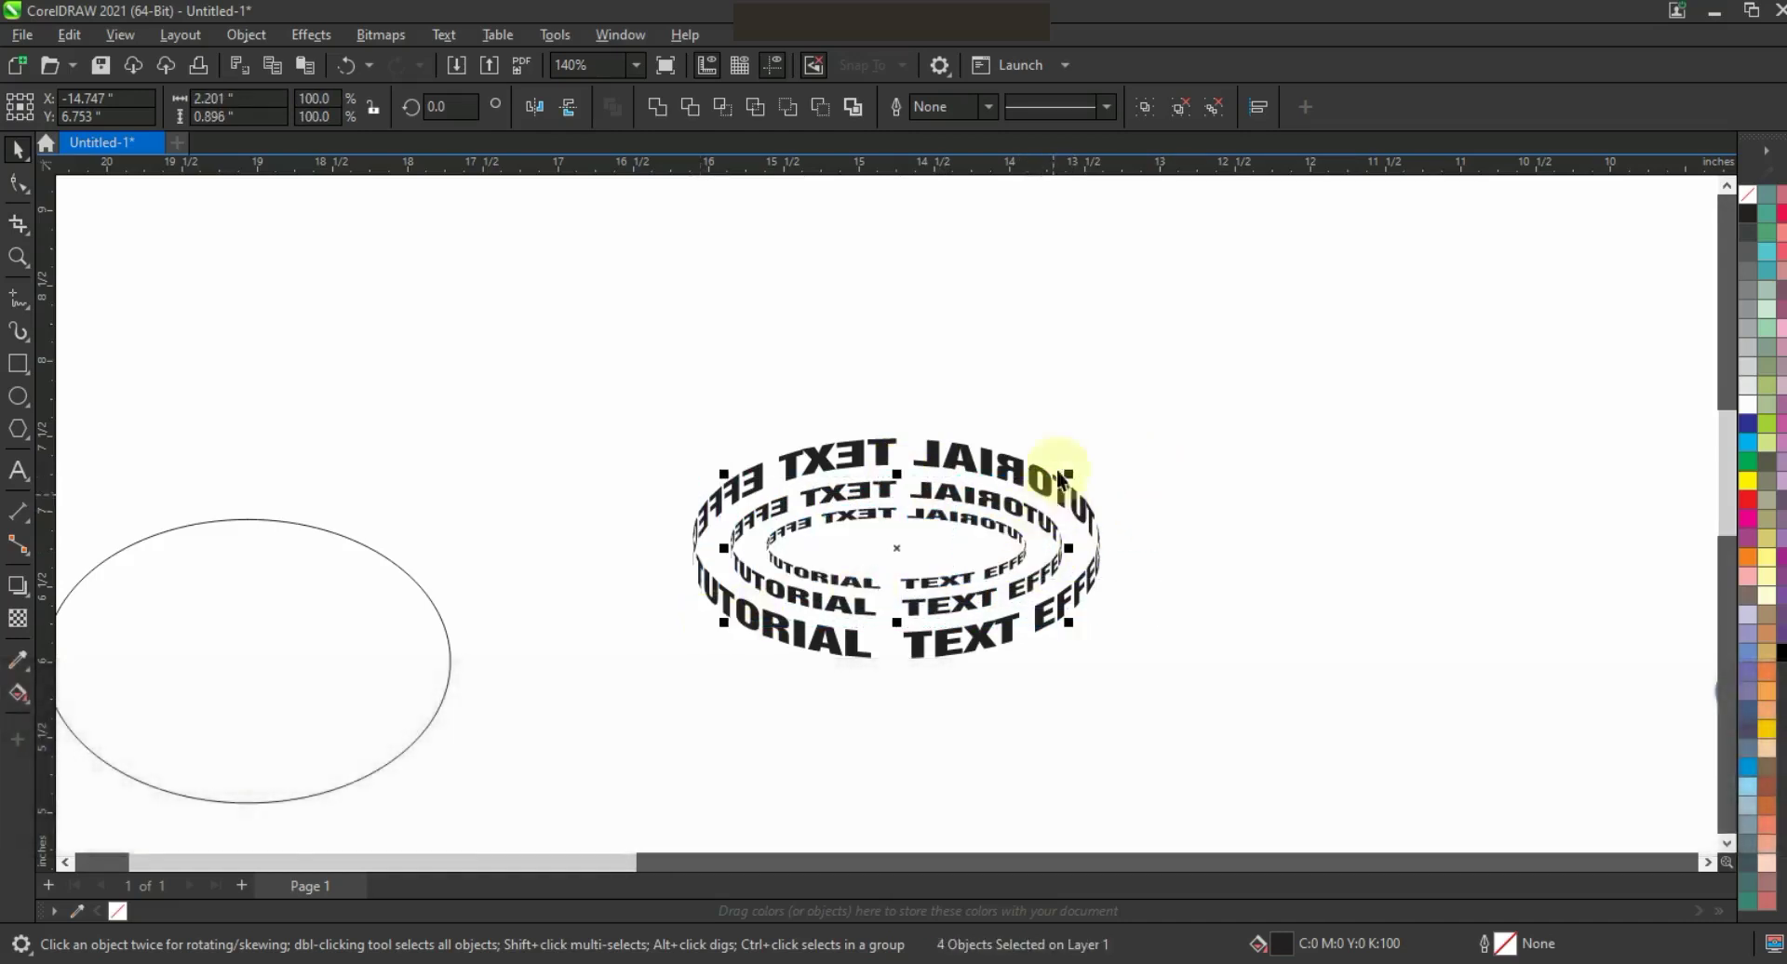
click(1157, 474)
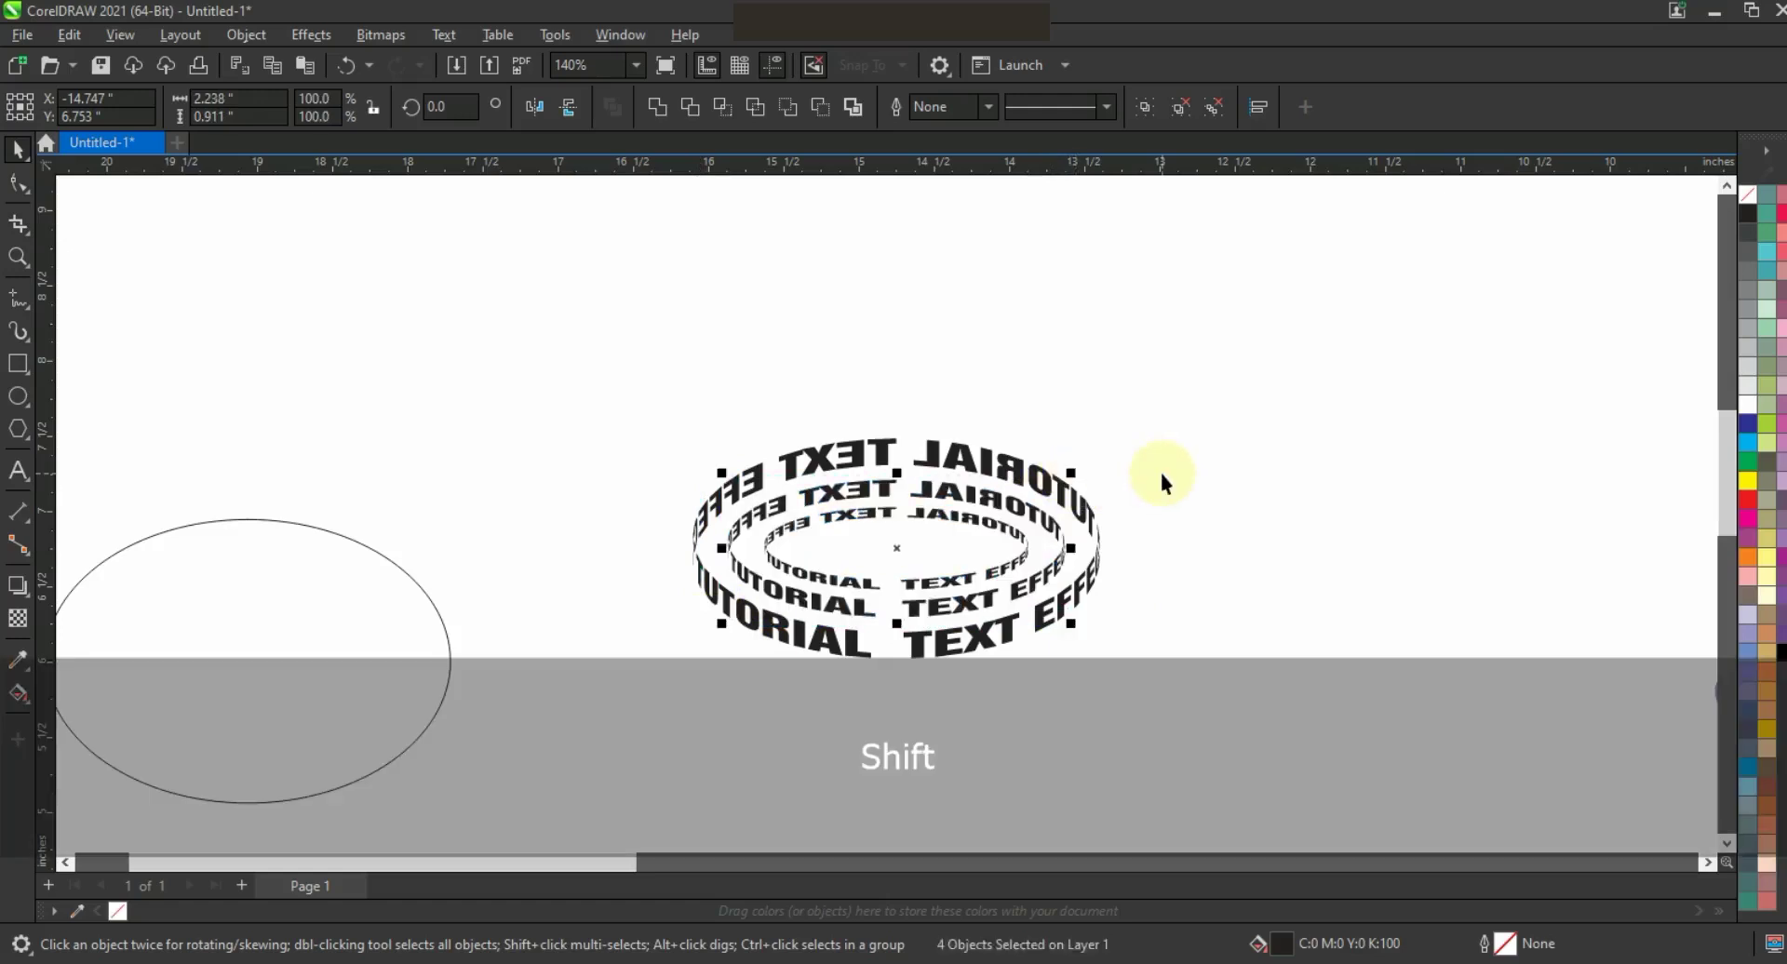
drag(1155, 389, 666, 550)
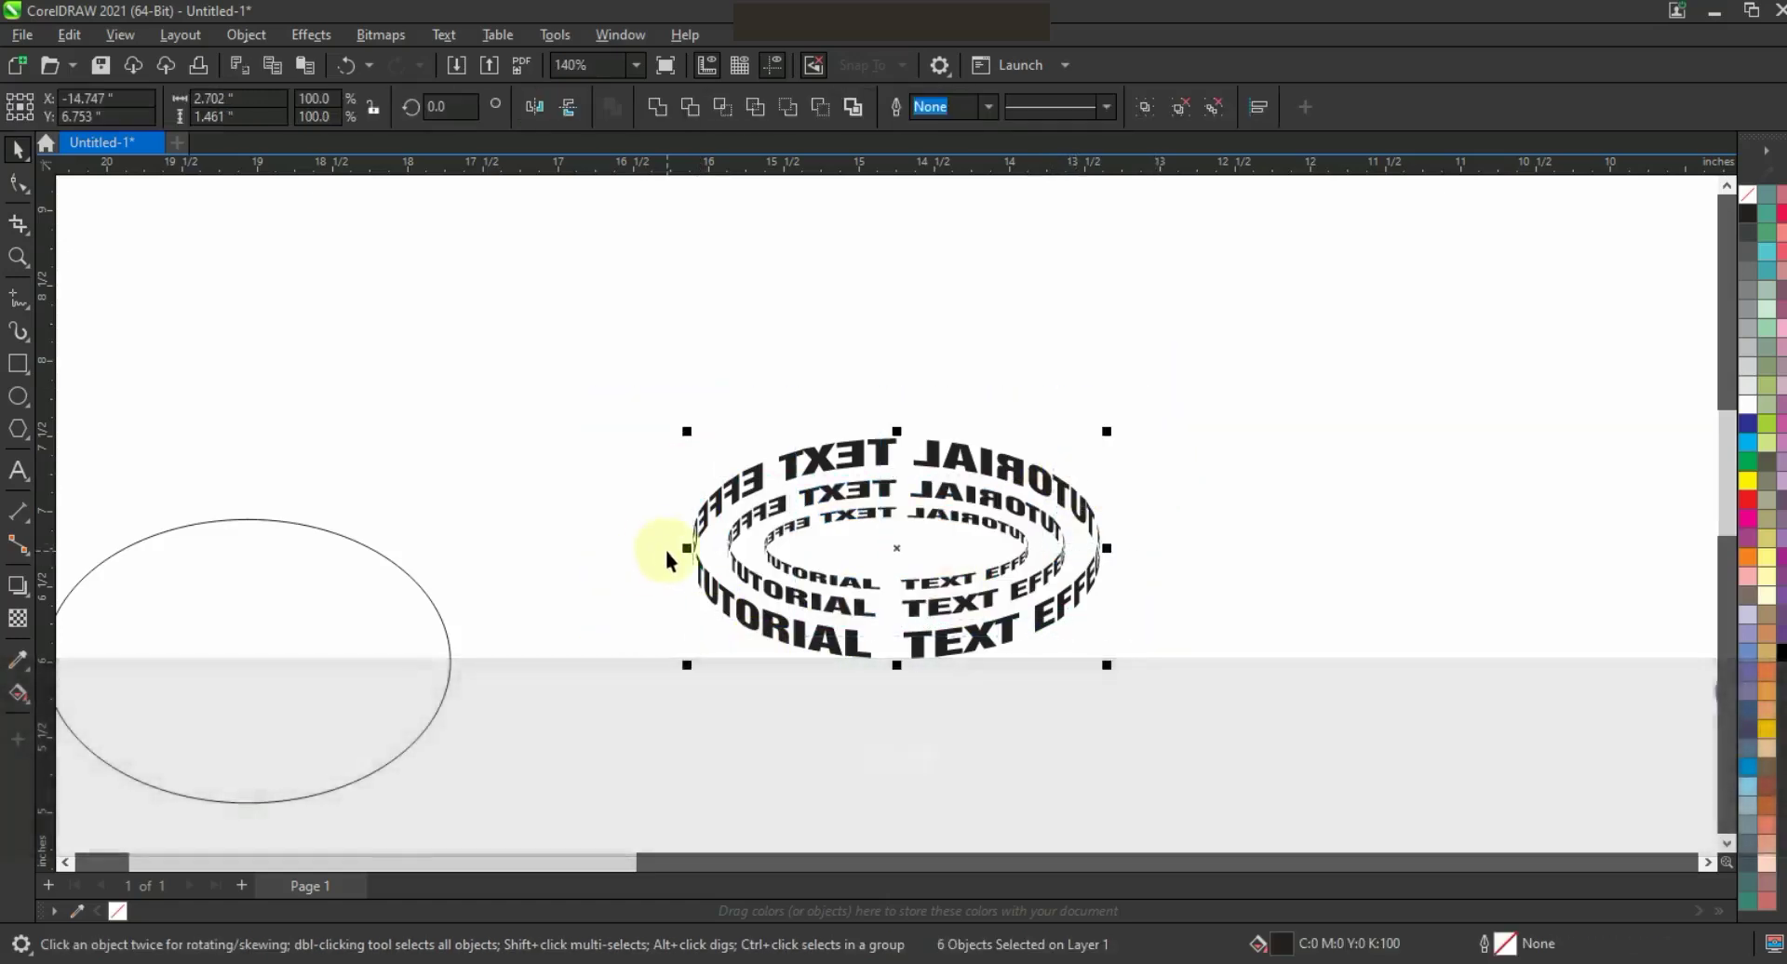
Step: Draw a square about 6.42 inches wide around the dancer image
key(F3)
click(1017, 546)
click(18, 363)
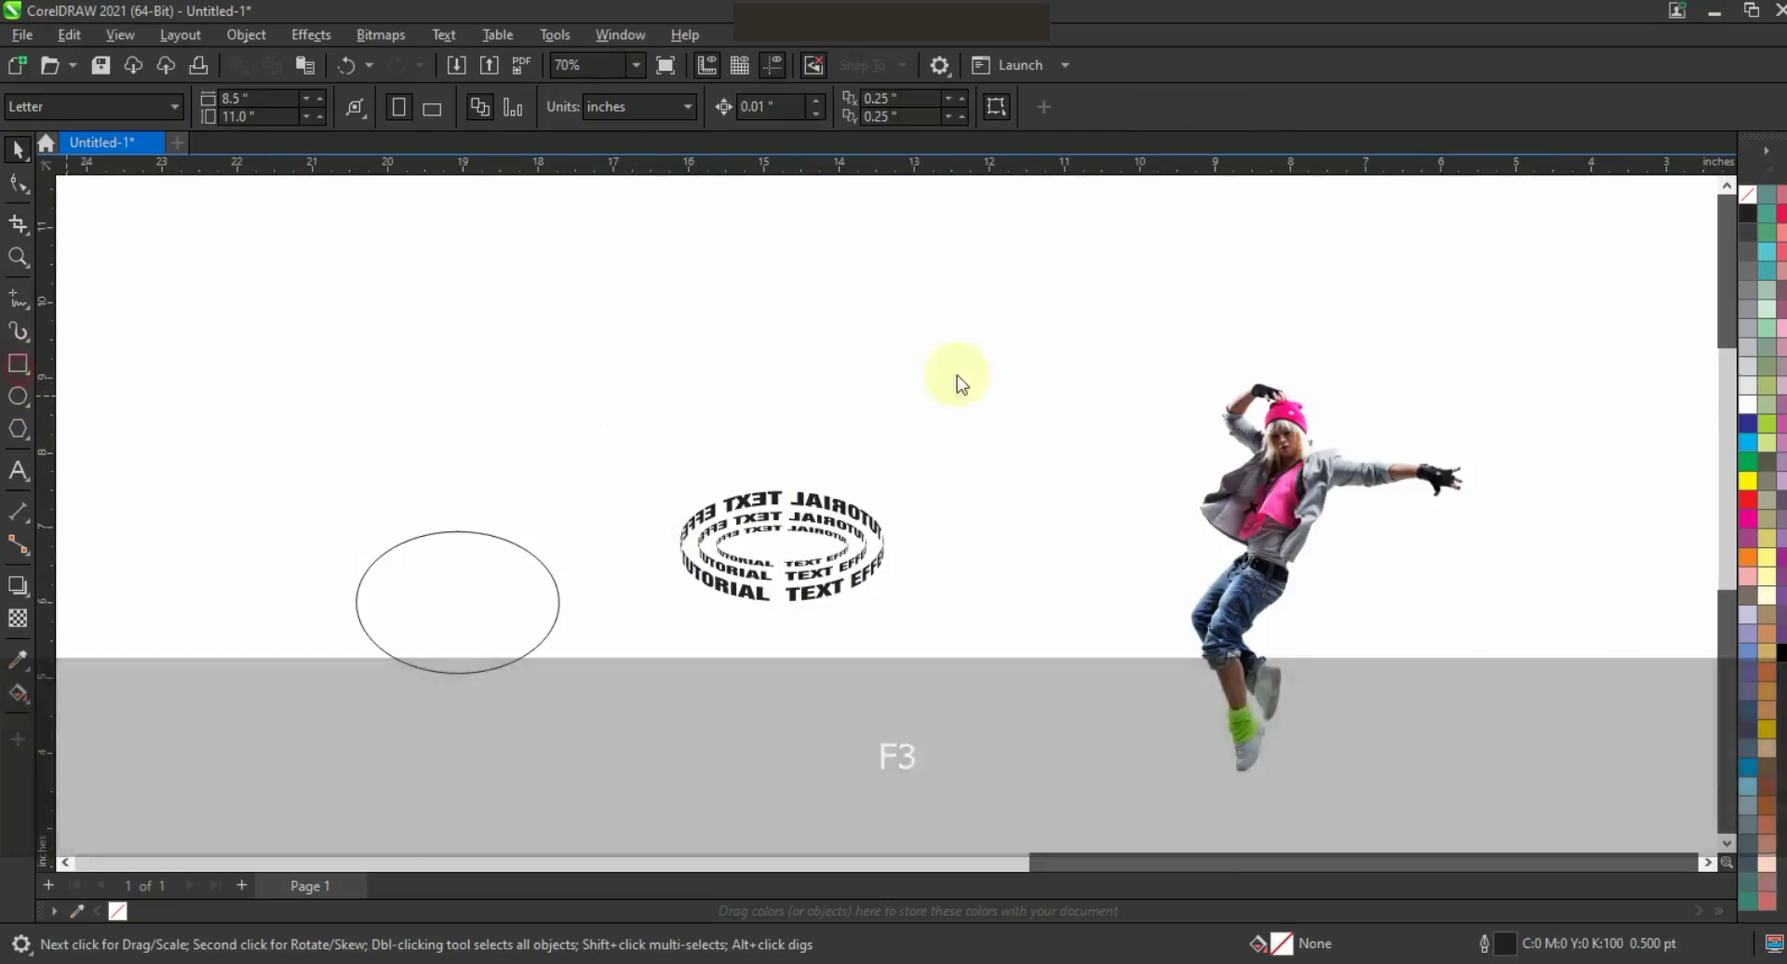
click(1056, 363)
drag(1121, 475, 1261, 779)
click(18, 149)
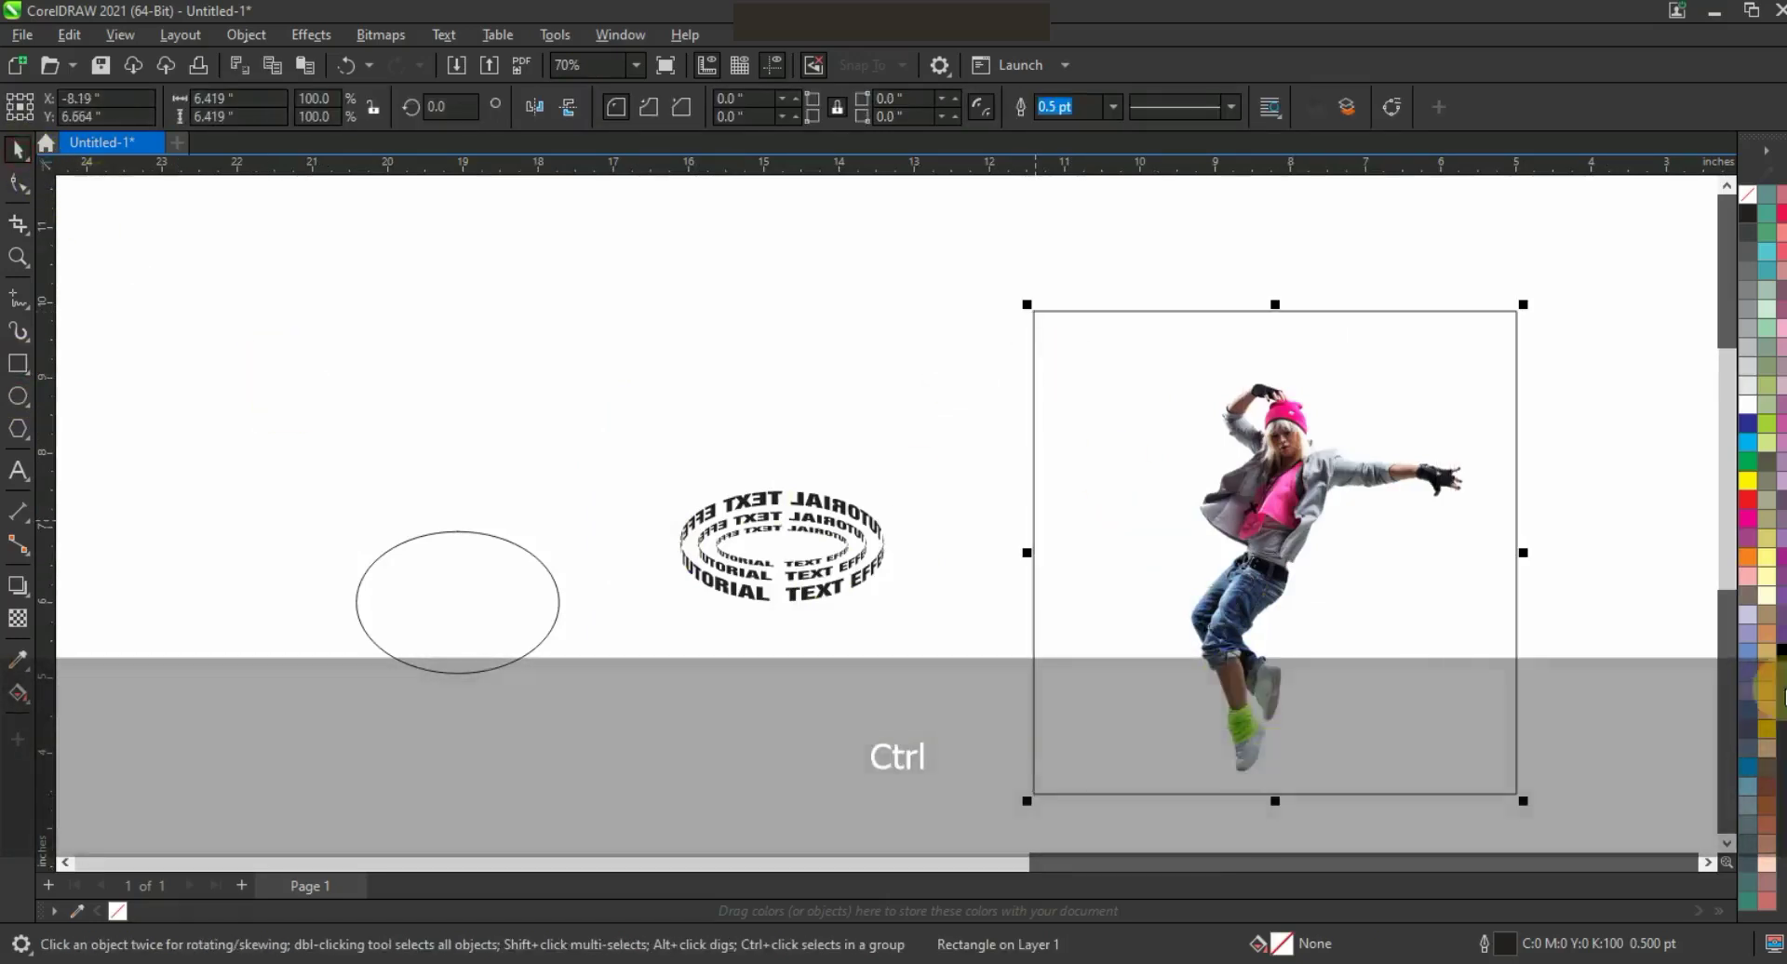
Step: Fill the square with black (C100 M100 Y100 K100) and send it behind the dancer
click(1781, 655)
key(shift+Page_Down)
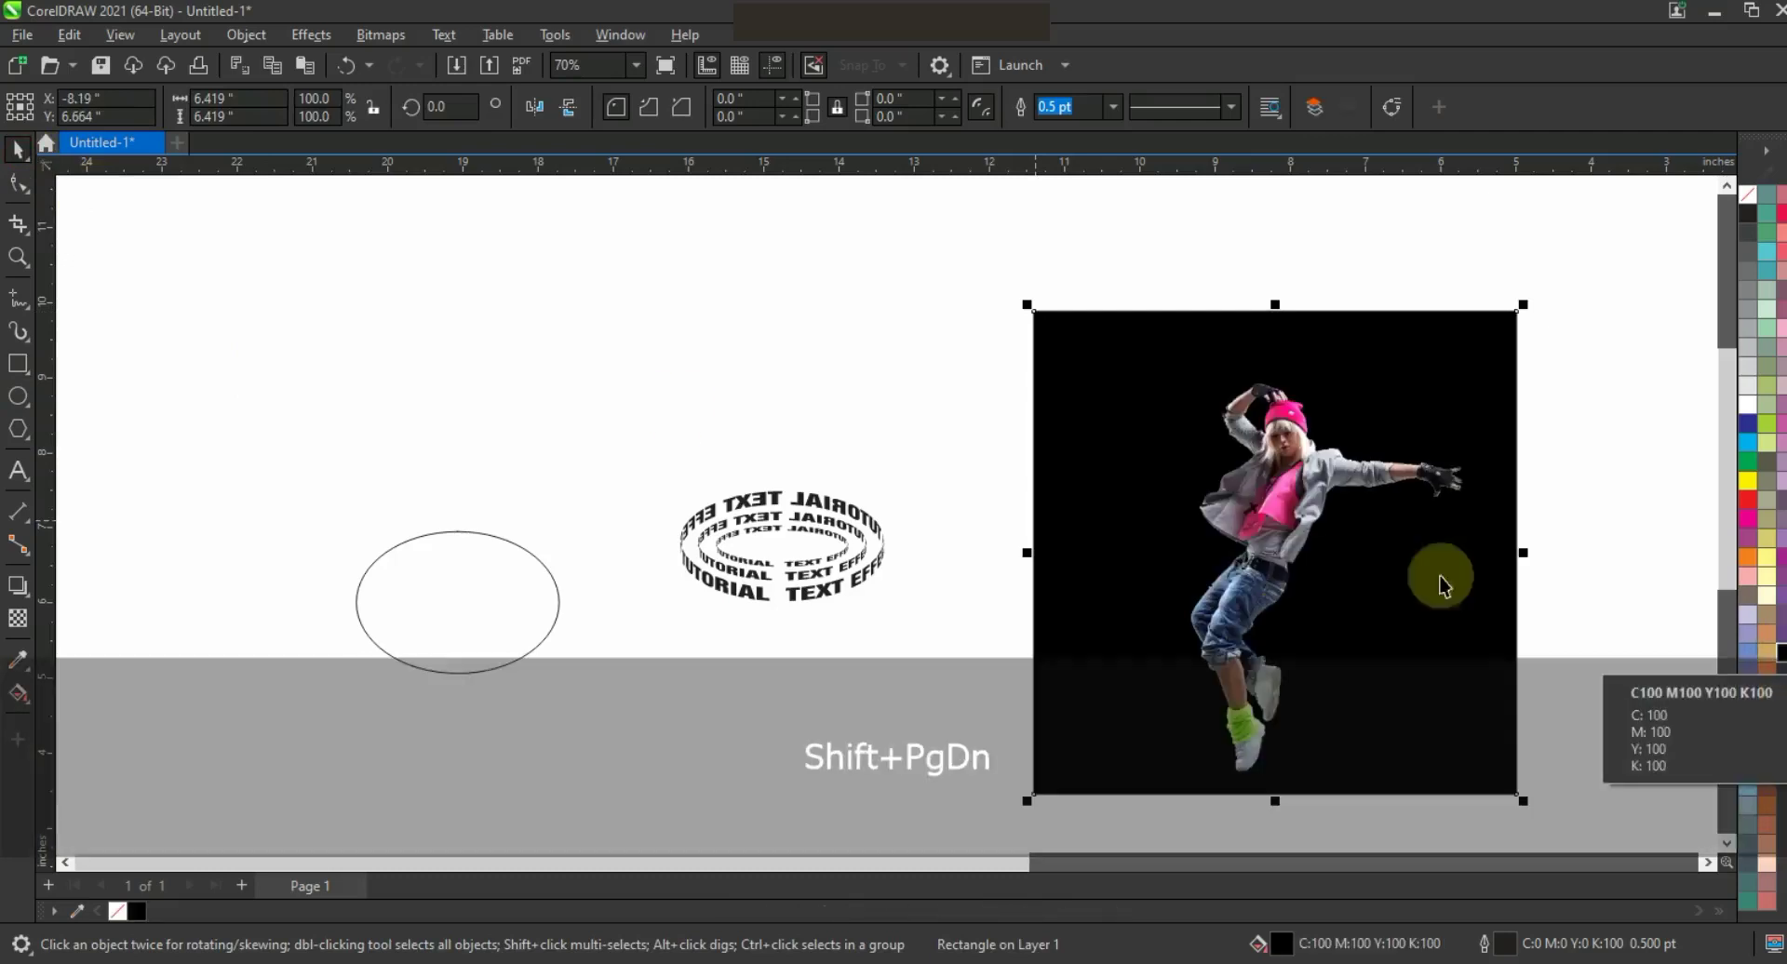
Step: Fill the three text rings with orange (C0 M60 Y100 K0) and enlarge them to about 3.8 inches wide around the dancer's waist
drag(675, 387, 921, 670)
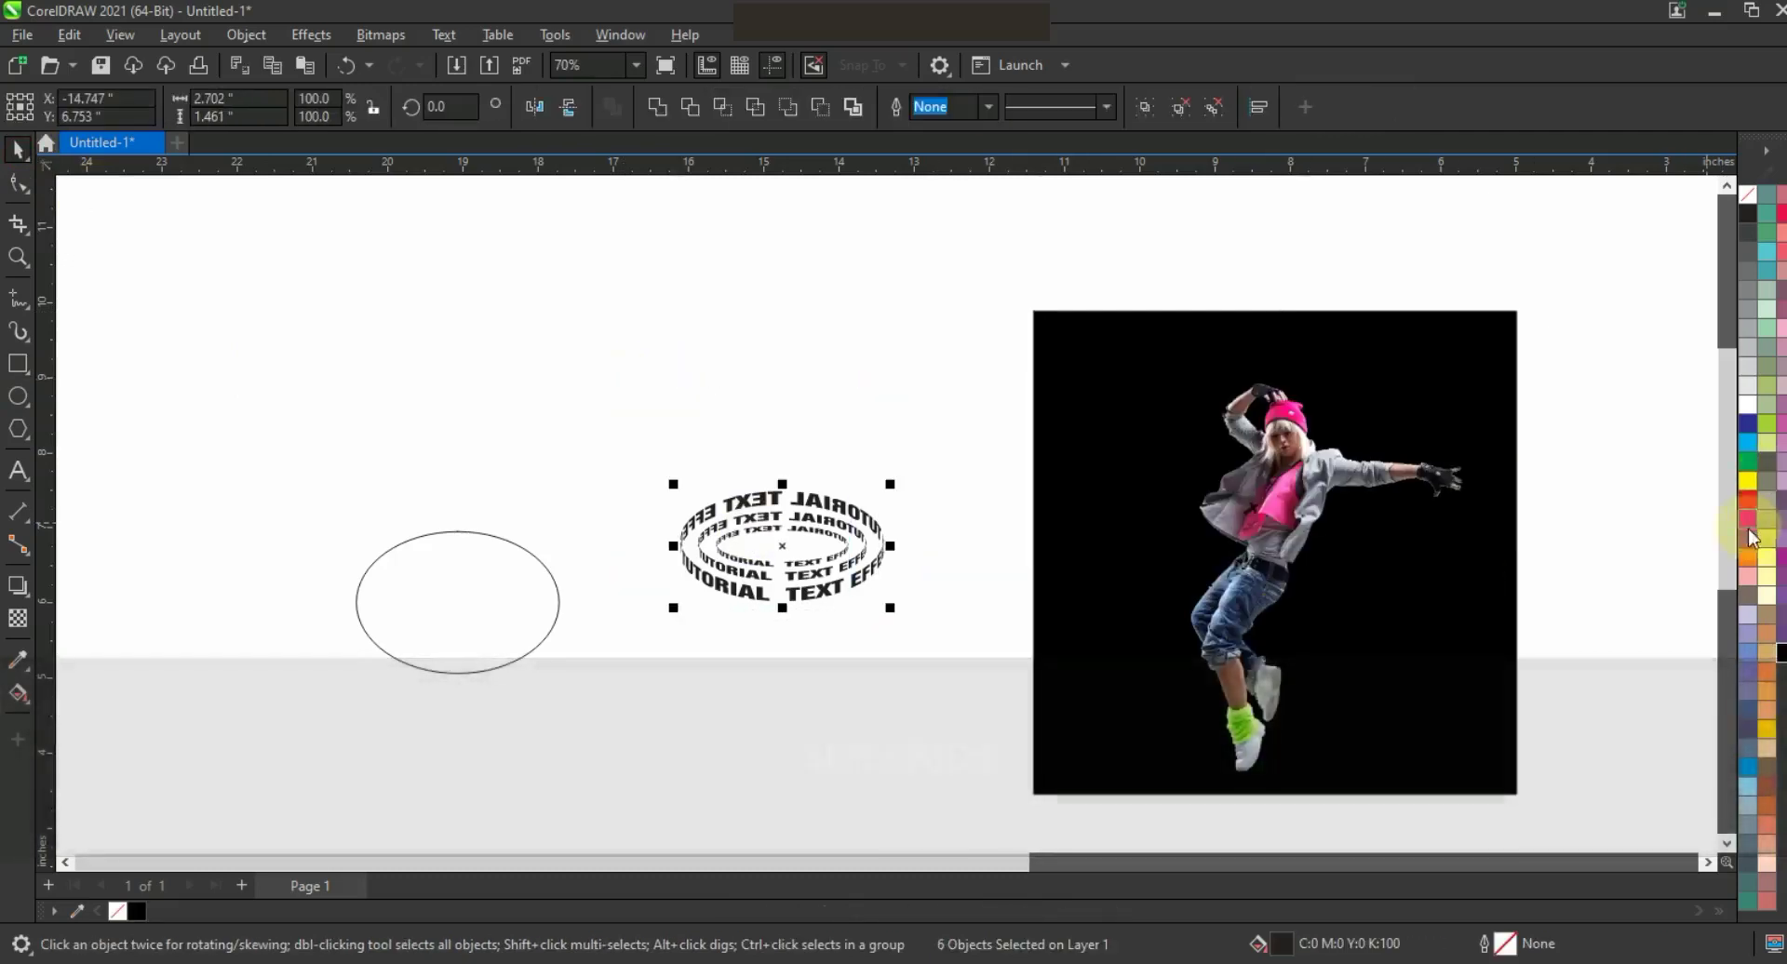
click(1753, 563)
drag(802, 579, 1246, 608)
drag(1335, 516, 1421, 480)
key(shift+F2)
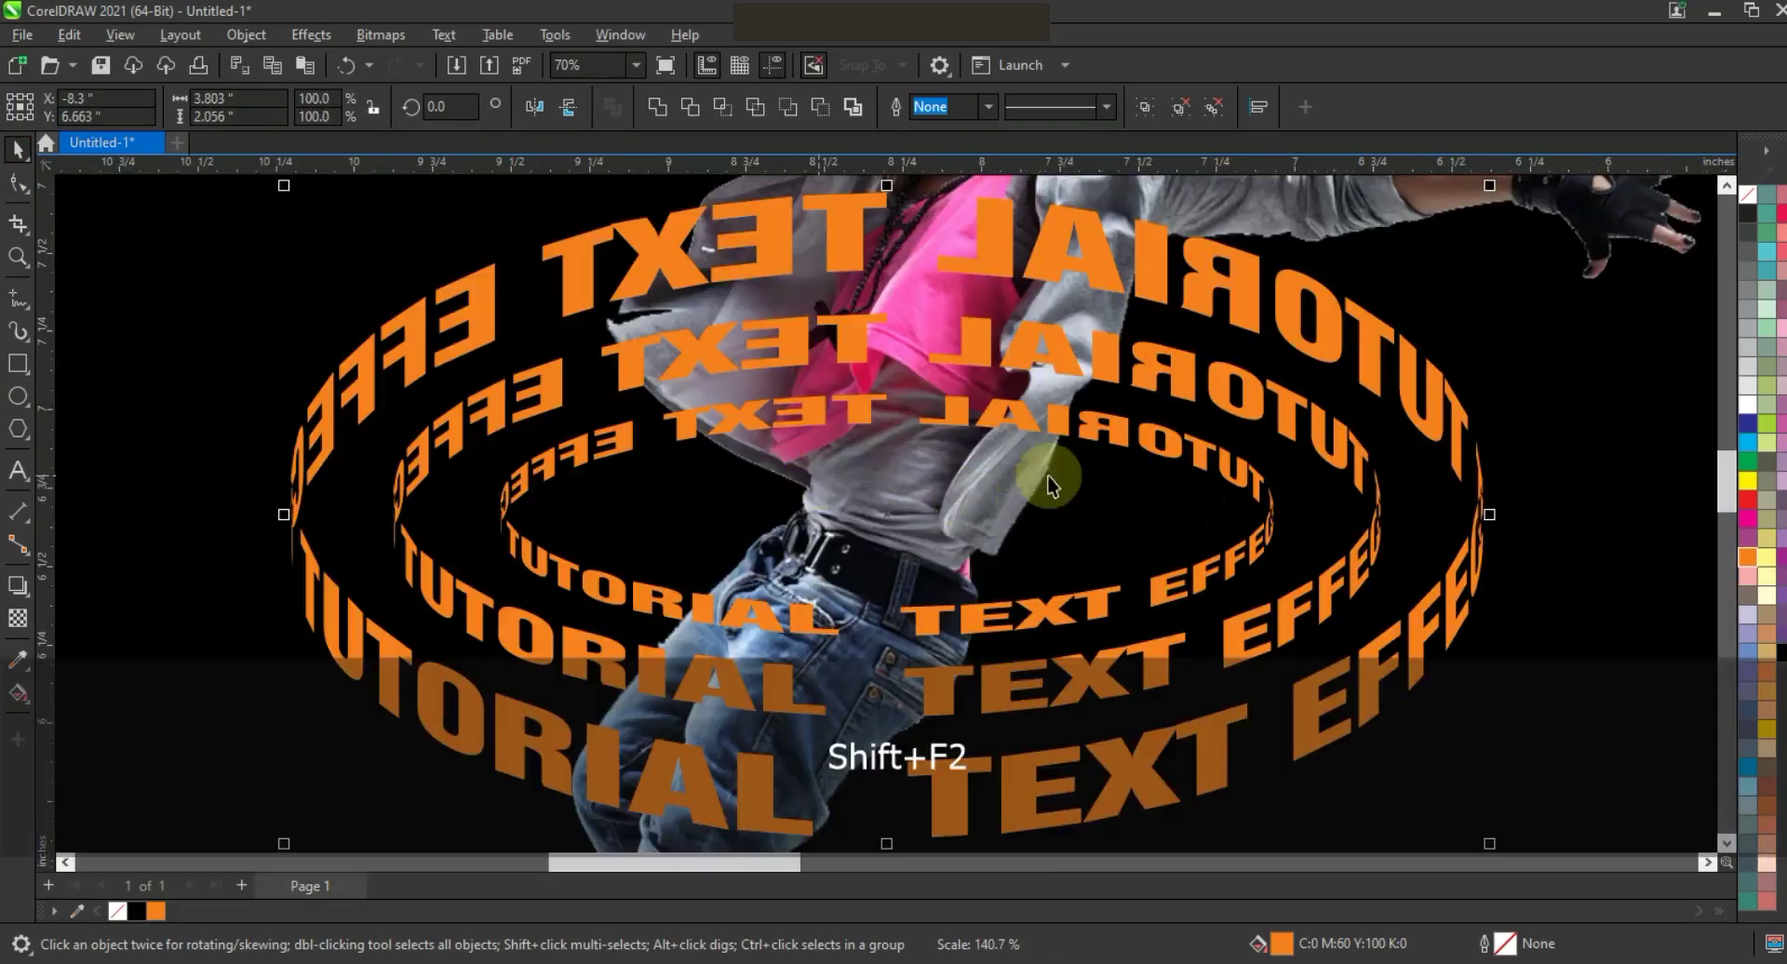
Step: Rotate the three text rings clockwise to about 344 degrees and nudge them into place around the dancer
key(F3)
click(1205, 400)
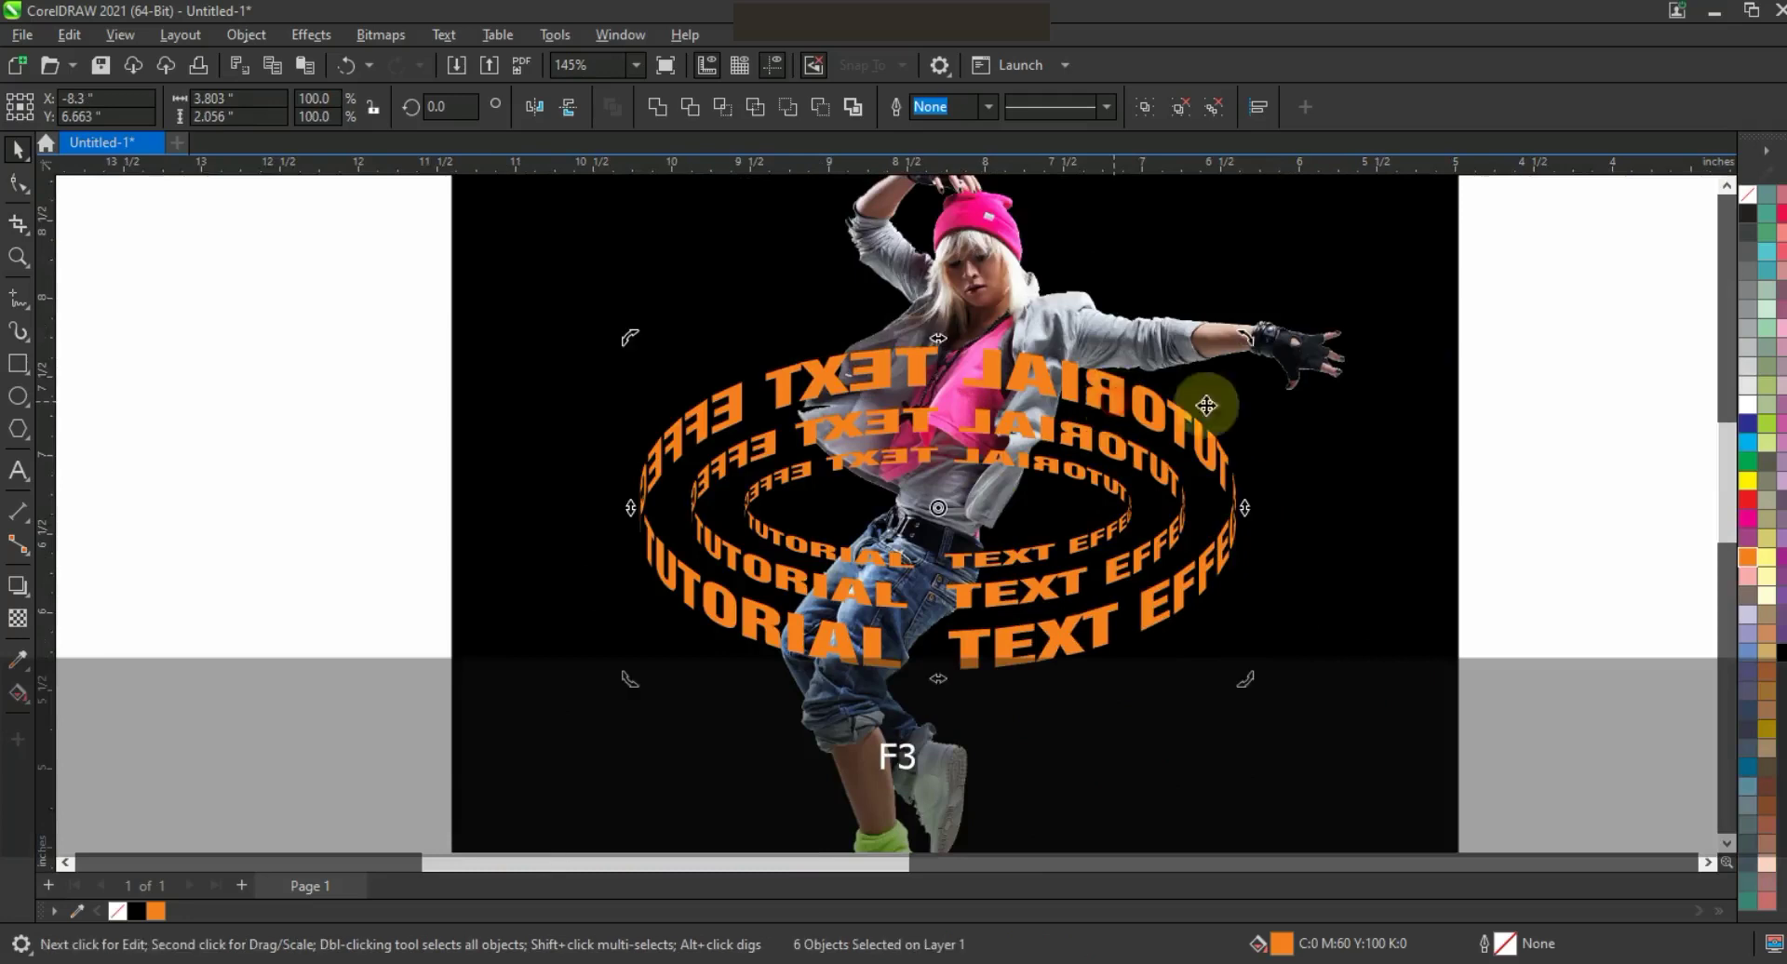
drag(1255, 349, 1236, 456)
click(1127, 422)
drag(1128, 421, 1122, 413)
click(1489, 471)
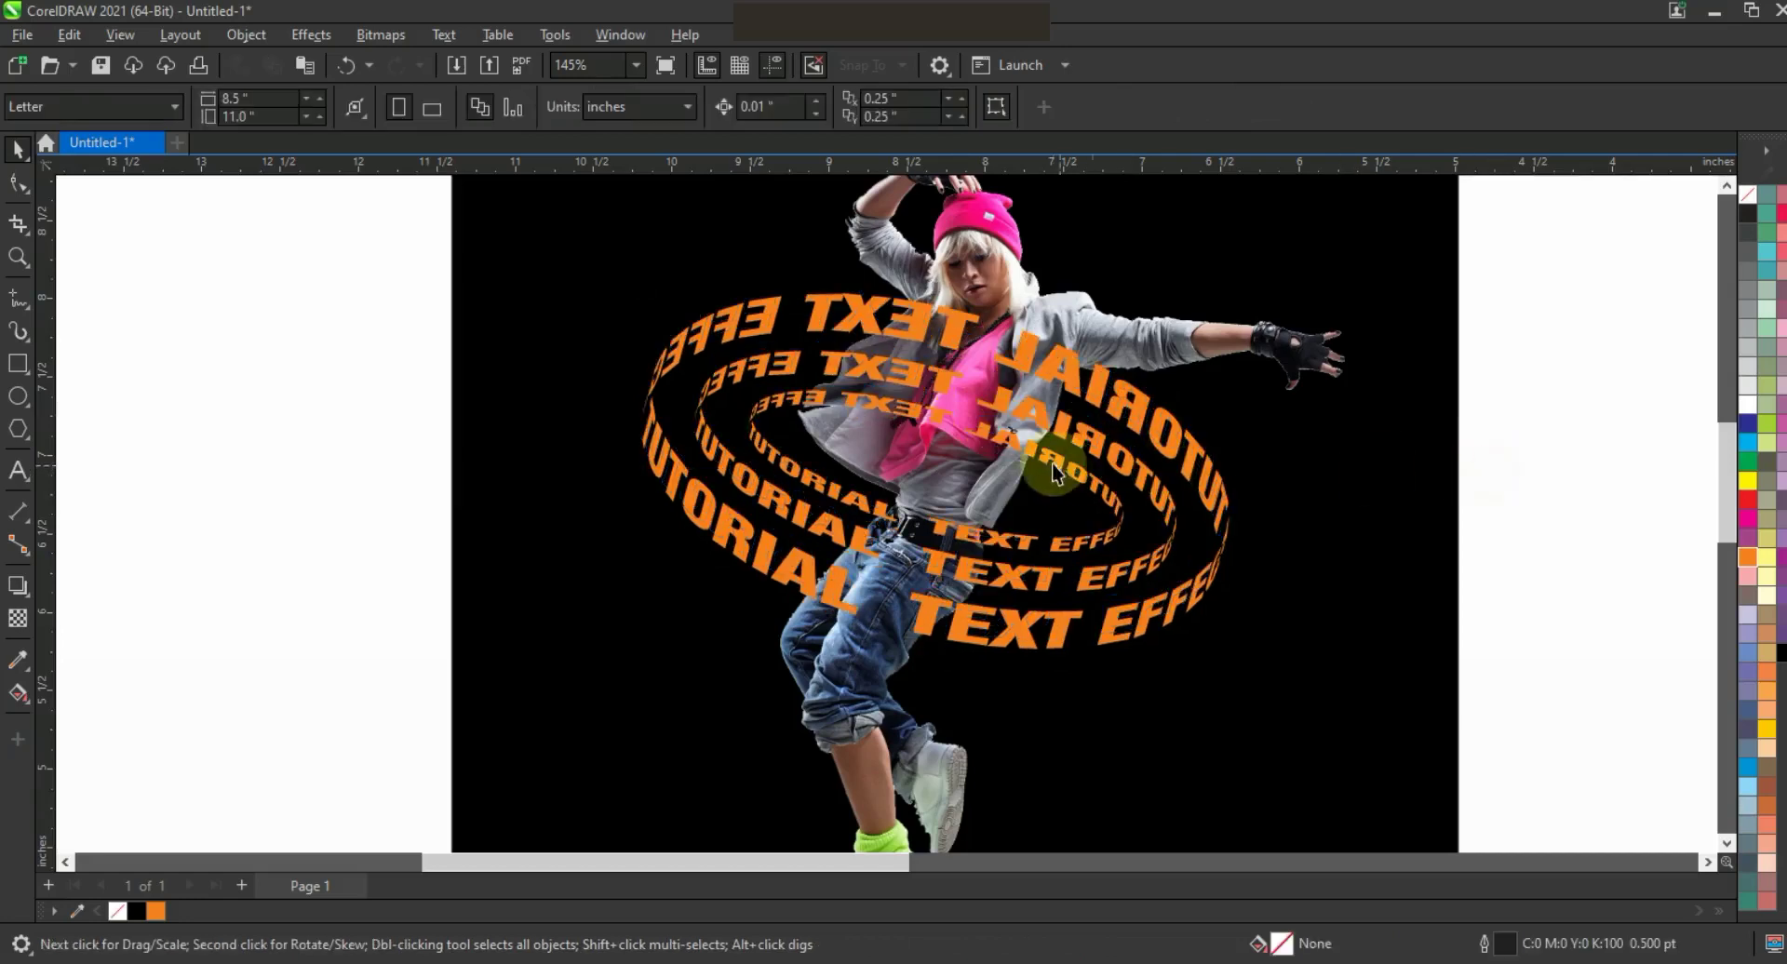
Step: Place the back halves of all three text rings behind the dancer but in front of the black square
click(1054, 472)
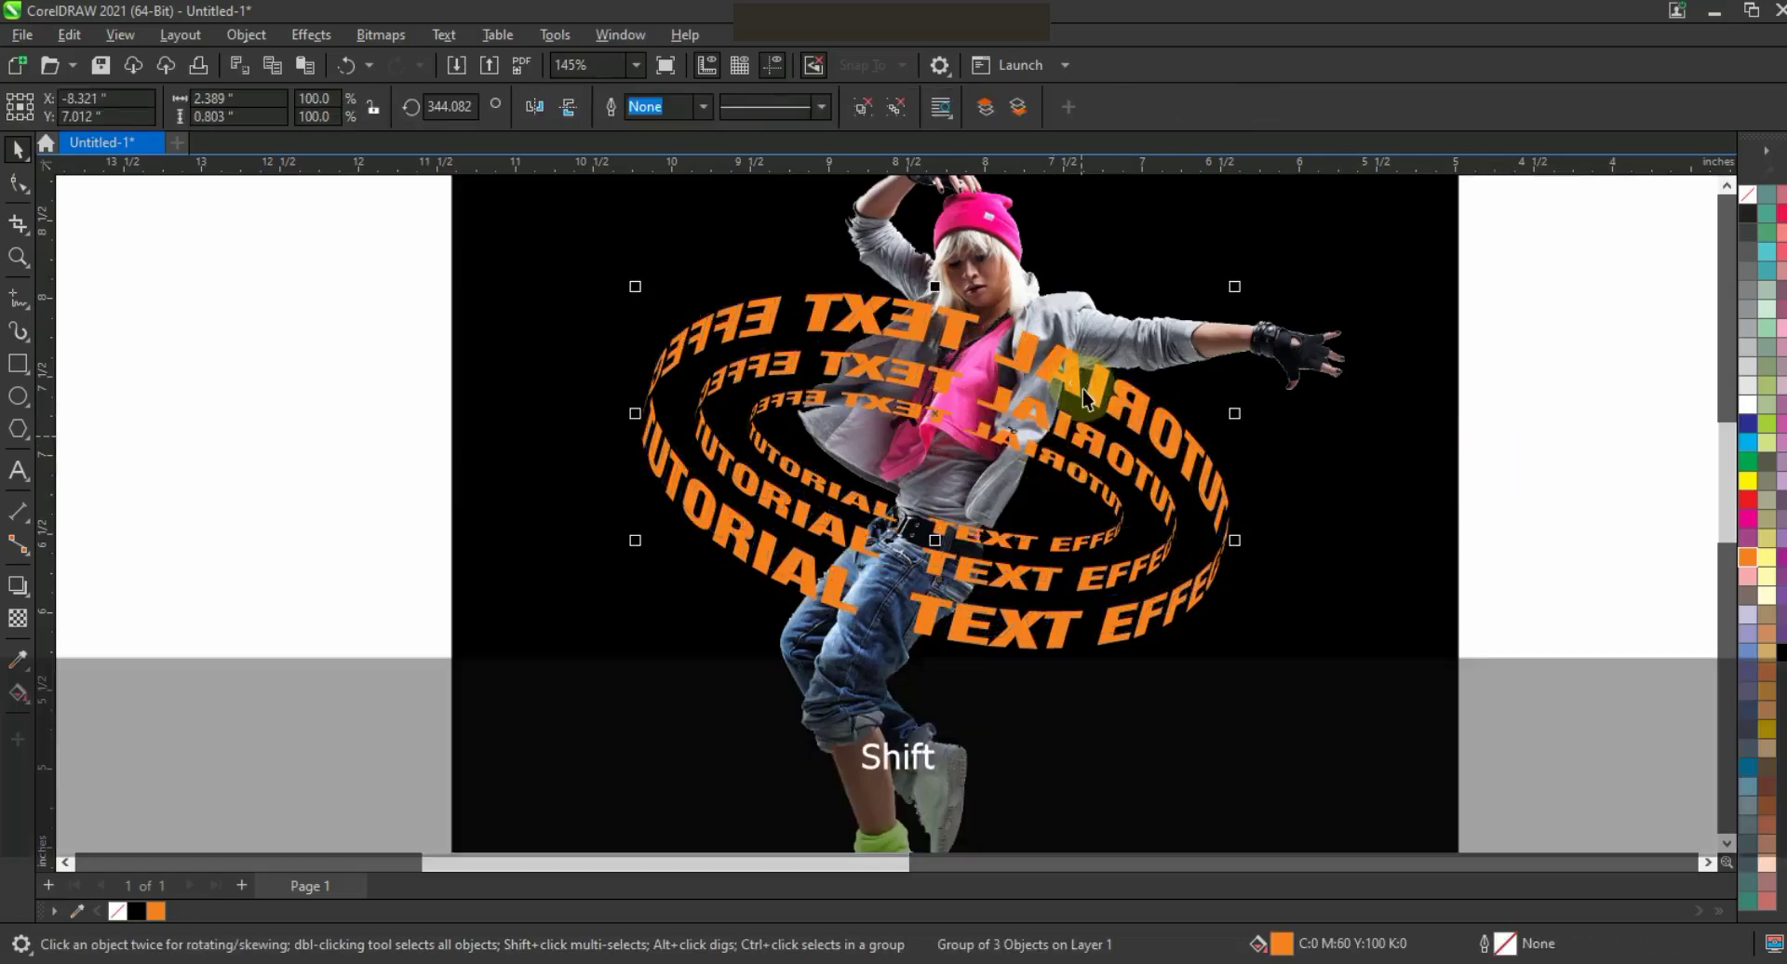
key(ctrl+u)
key(shift+Page_Down)
key(ctrl+Page_Up)
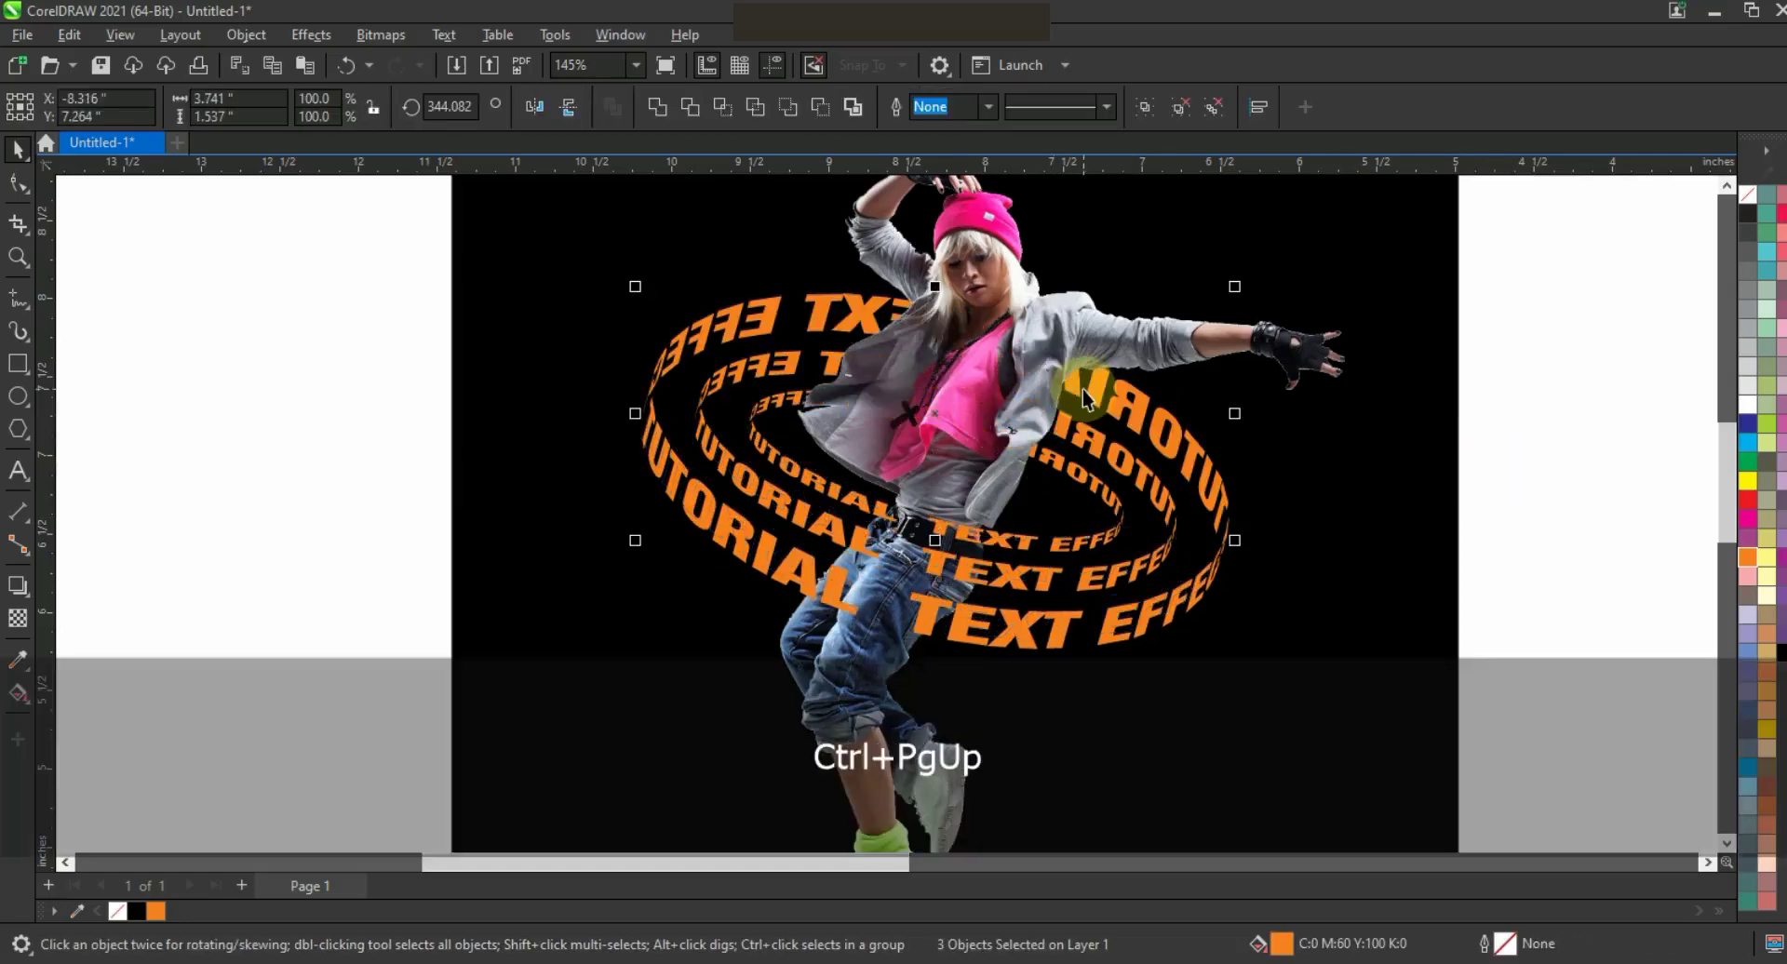
Step: Recolour all front and back ring halves lime green (C40 M0 Y100 K0) and move them slightly lower on the dancer
click(268, 437)
drag(286, 242, 1285, 672)
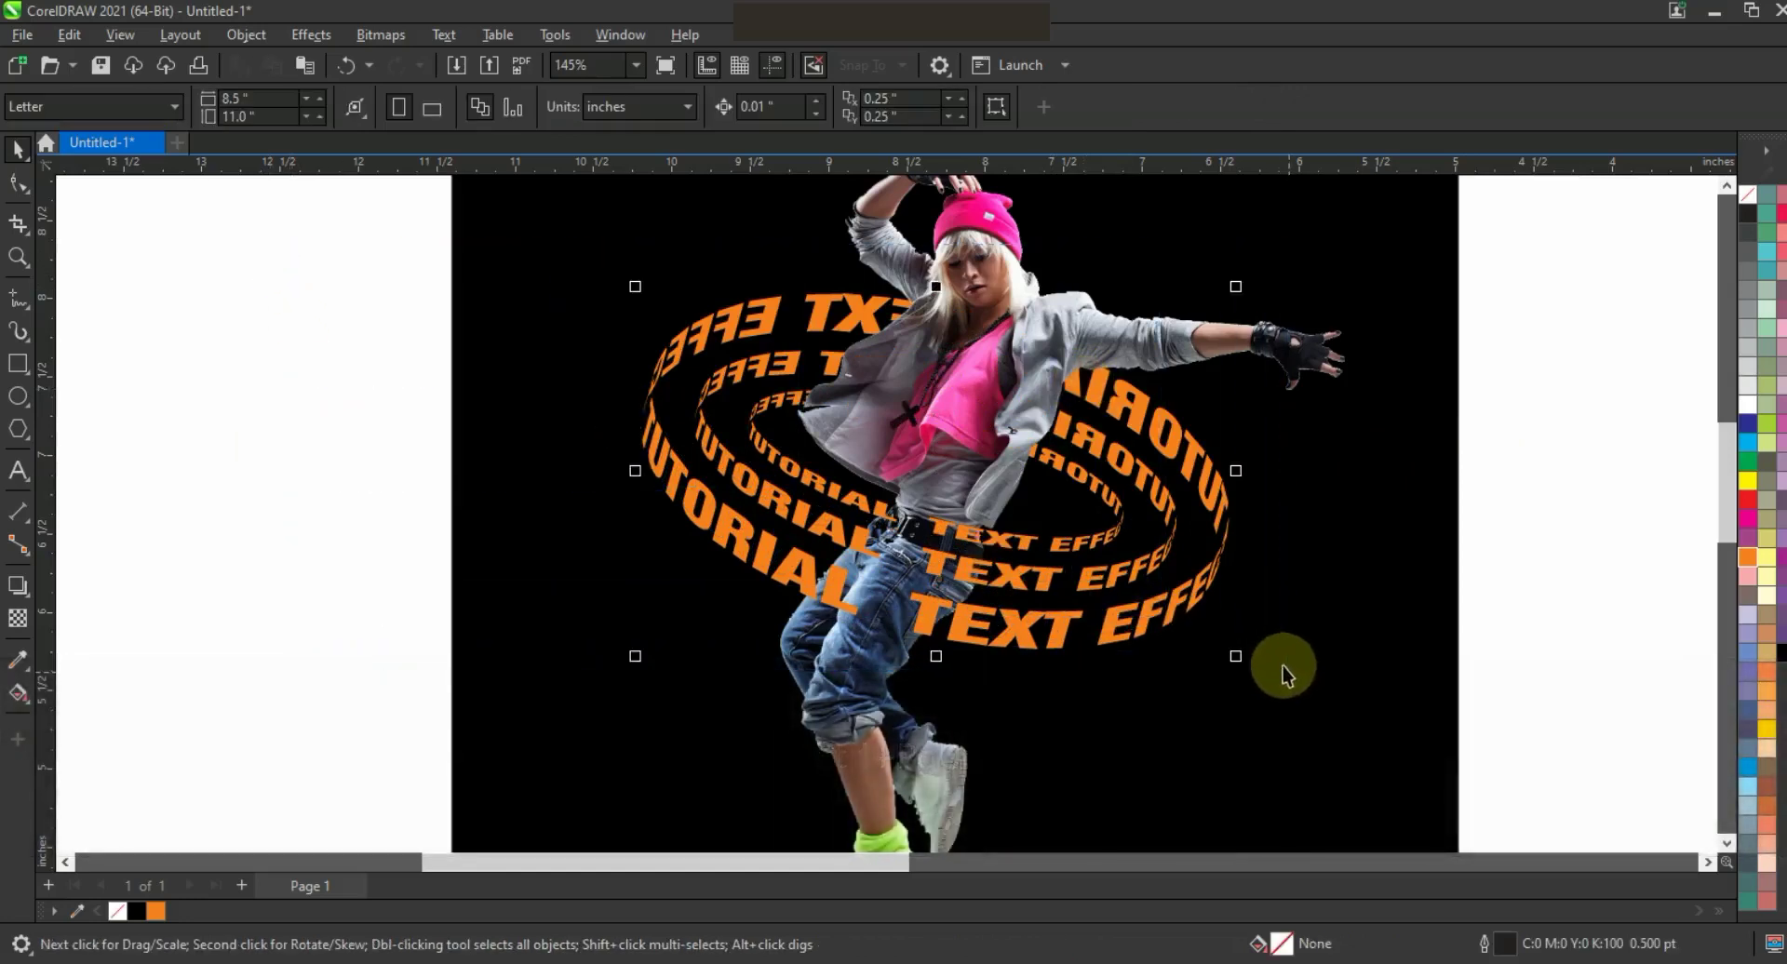
click(1766, 425)
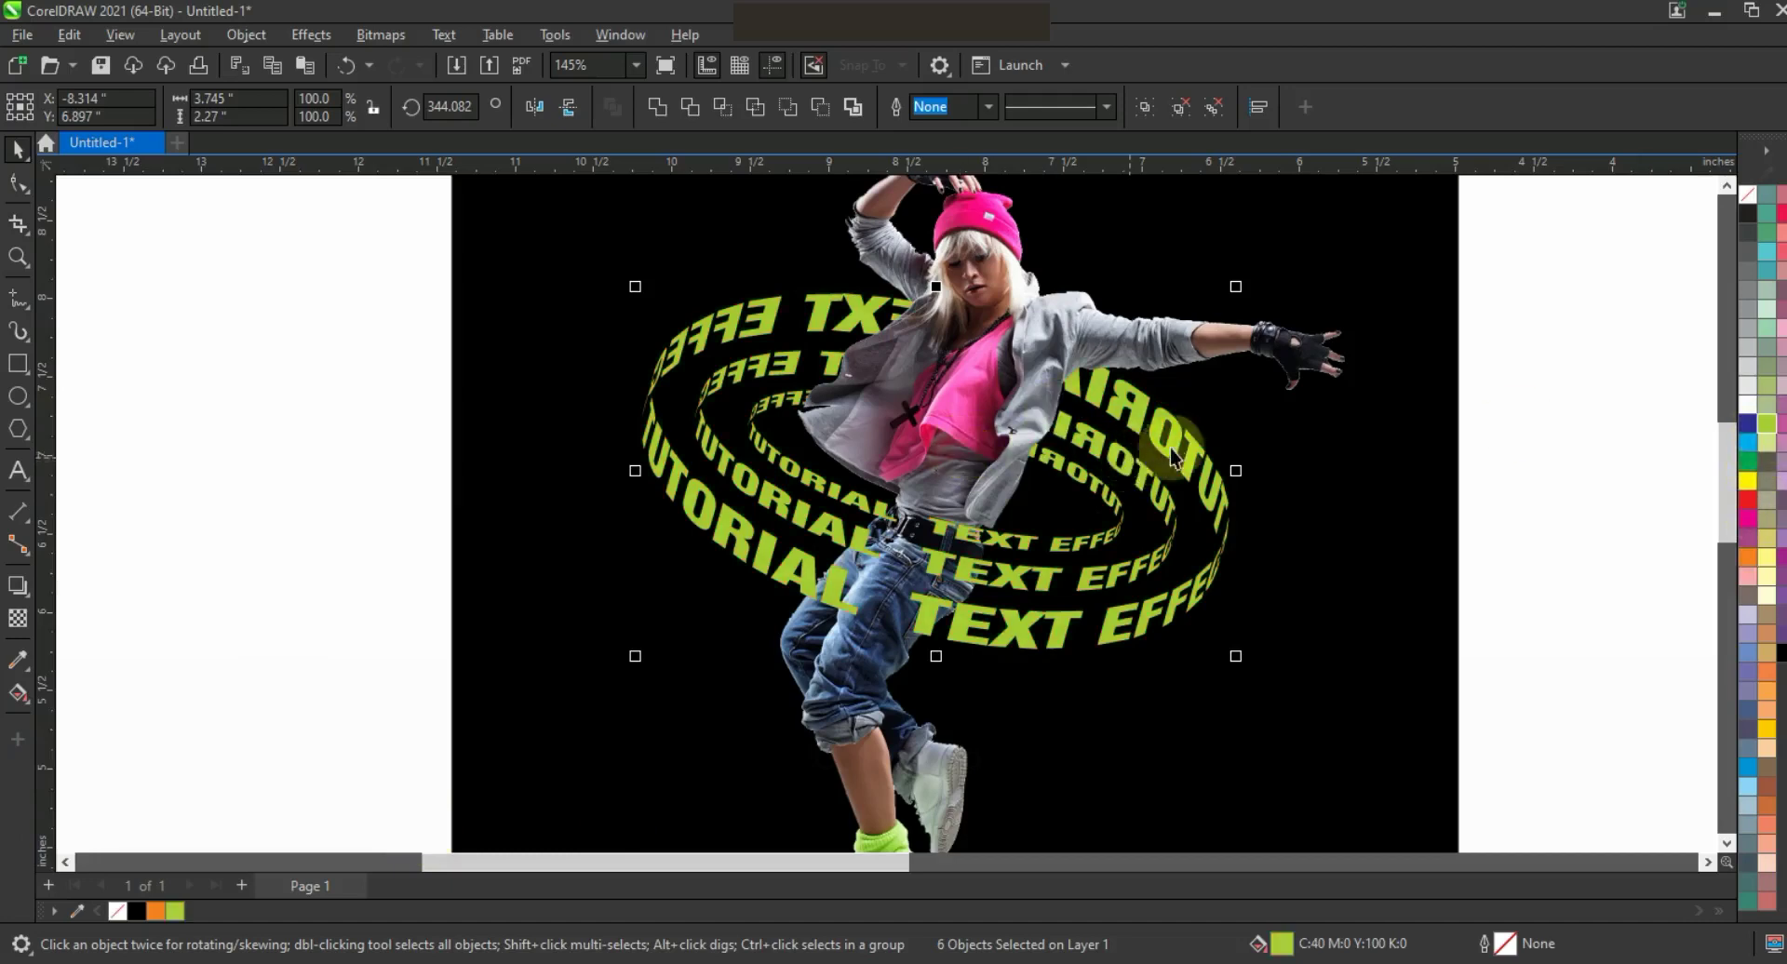
drag(938, 528, 928, 561)
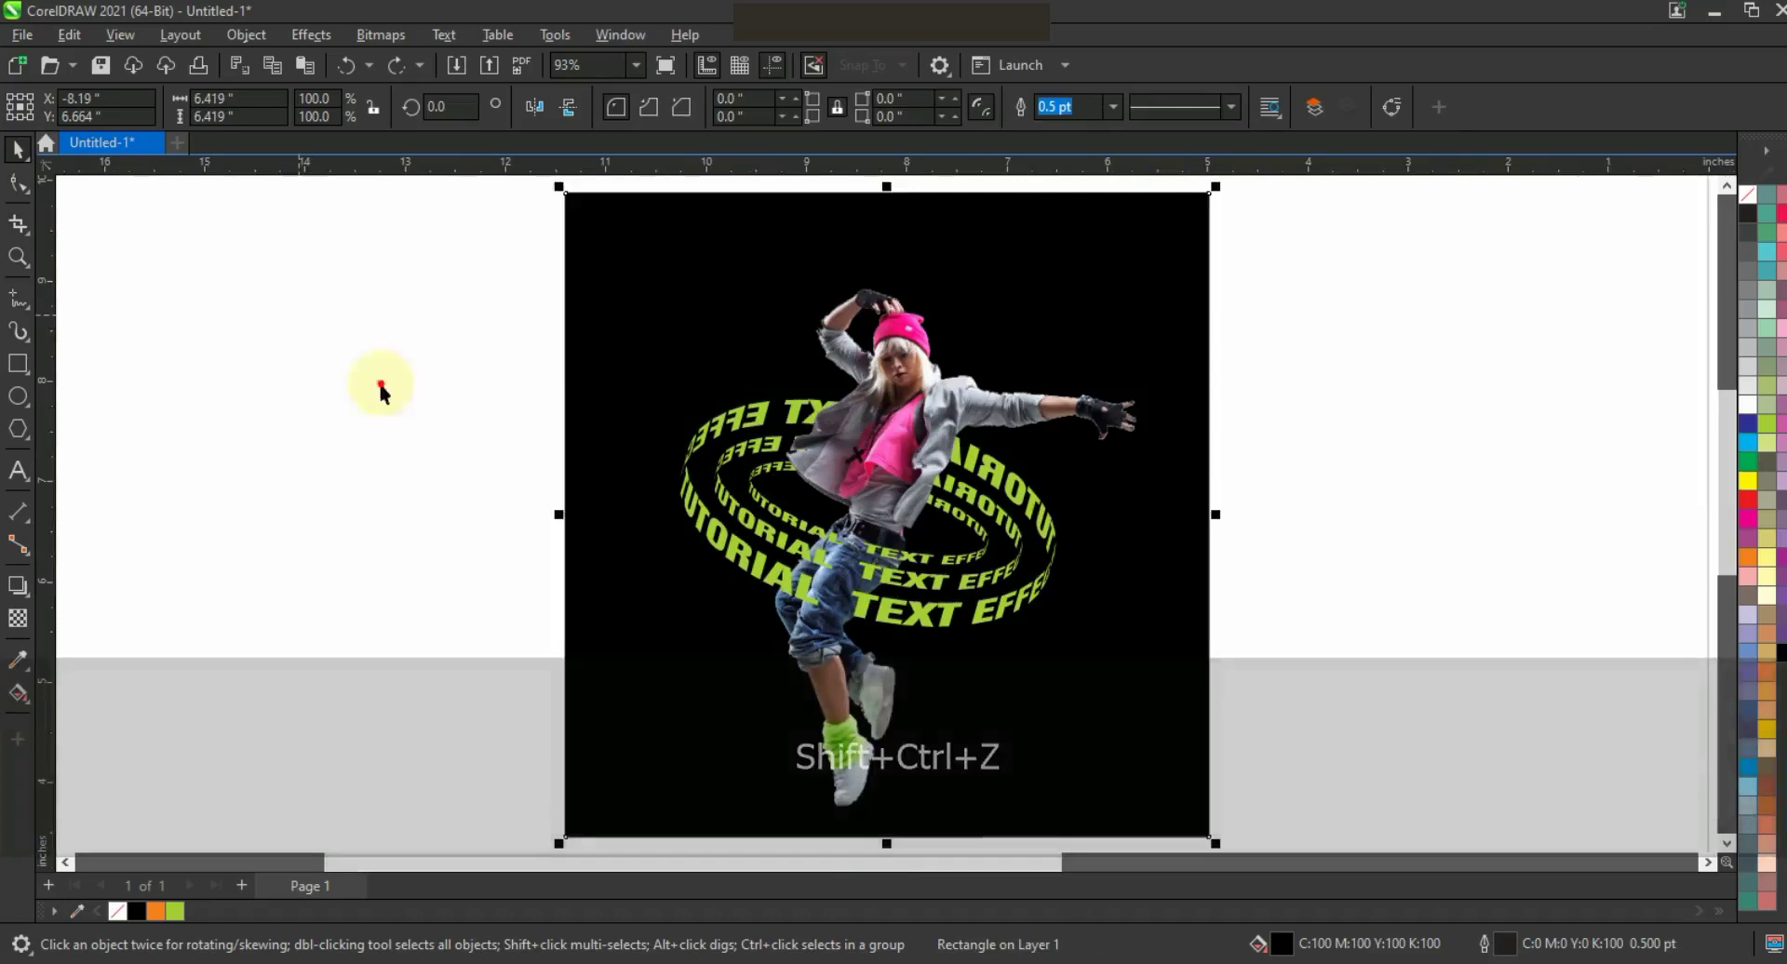
Step: Duplicate the complete dancer composition with its black square directly to the left of the original
drag(305, 321, 1104, 708)
key(F3)
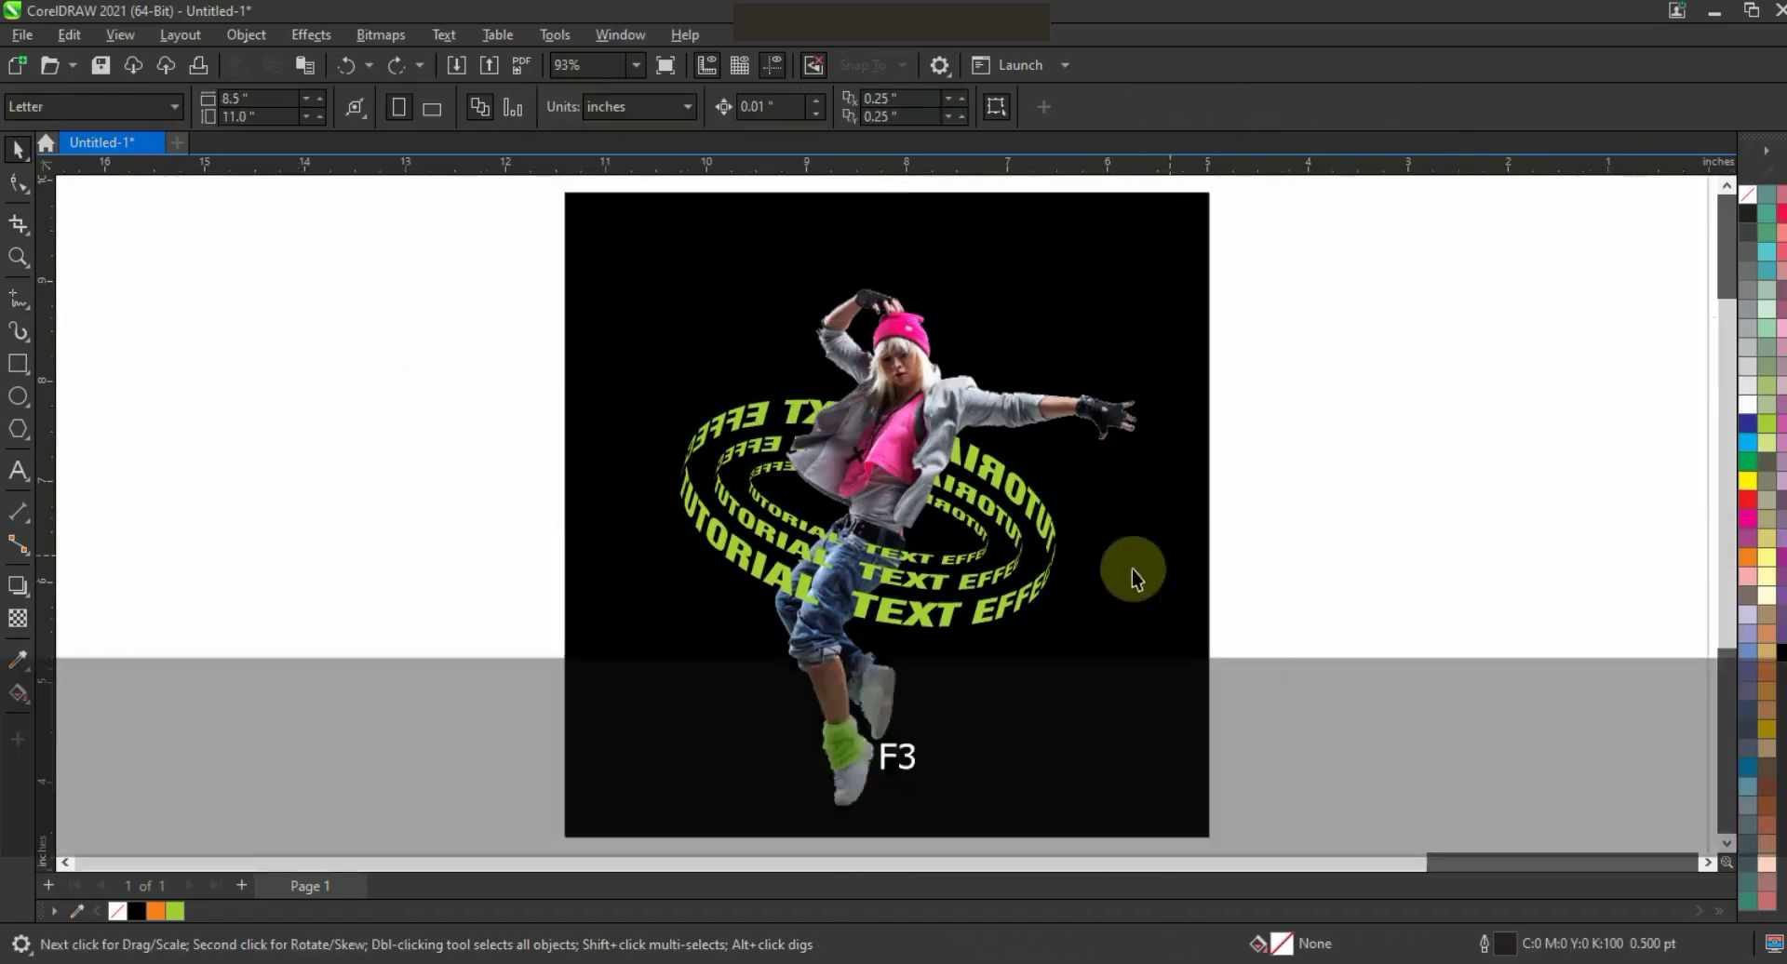
drag(1065, 424, 754, 447)
drag(912, 465, 912, 466)
key(shift+F2)
key(Escape)
Step: Recolour the text rings of the left copy orange (C0 M60 Y100 K0) and preview both versions full screen
drag(513, 355, 1099, 690)
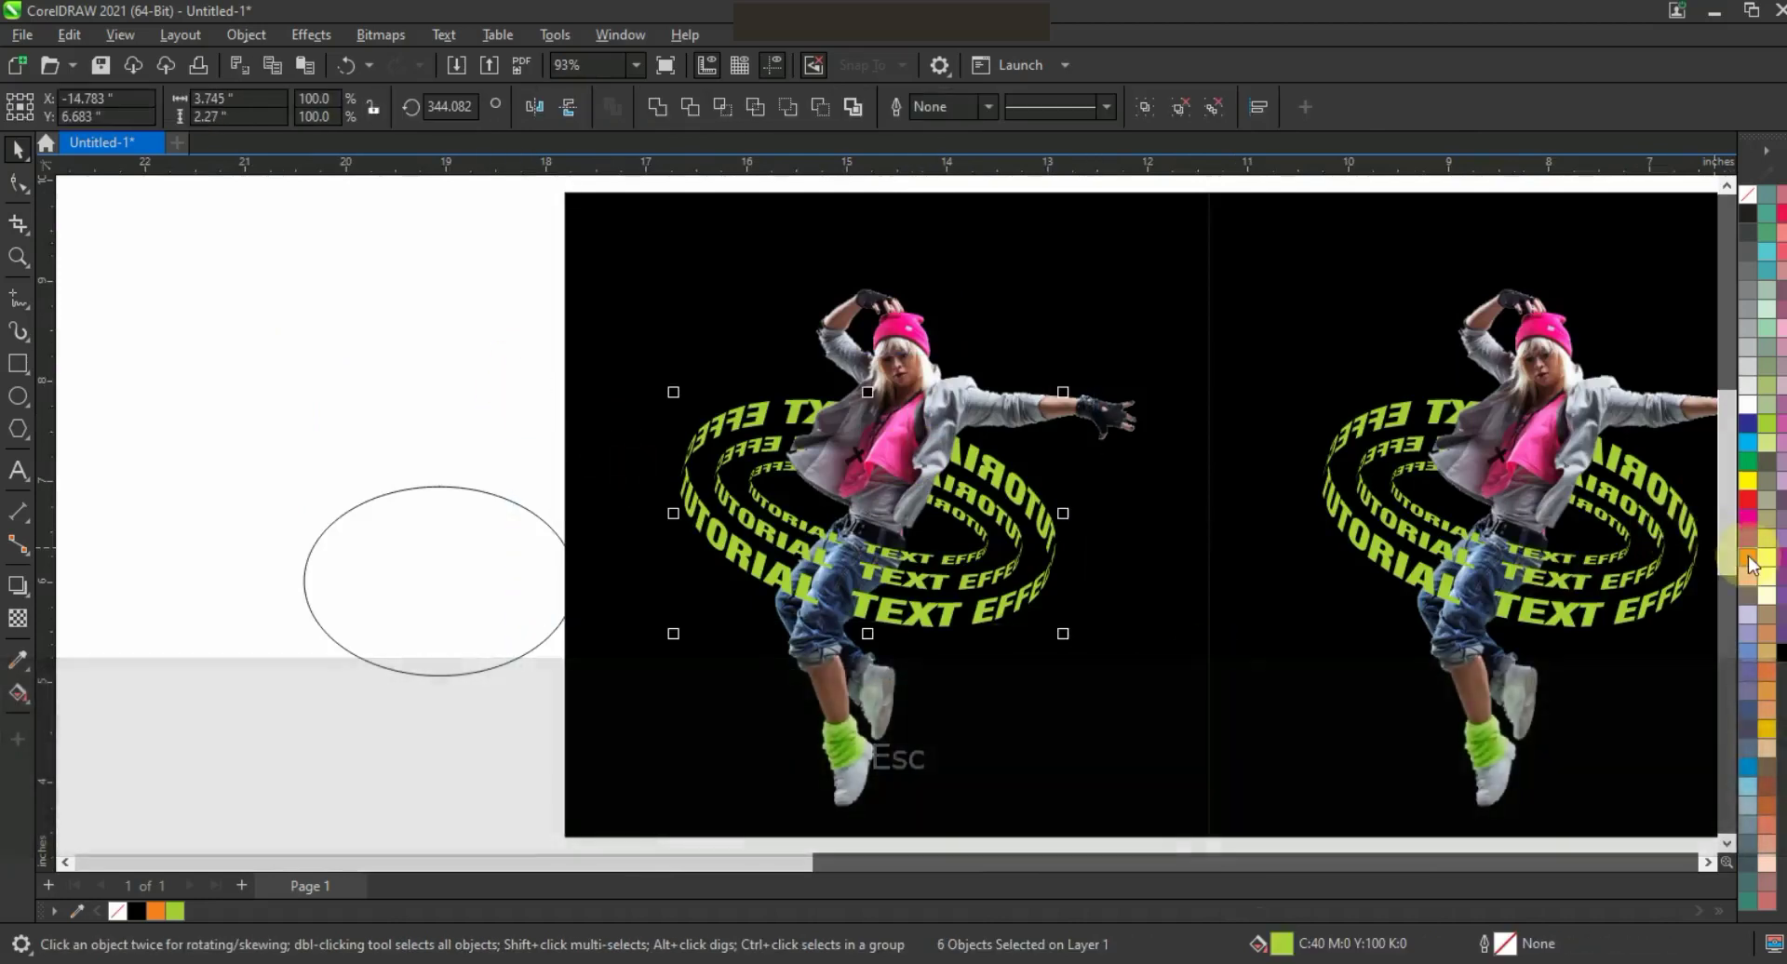
click(249, 331)
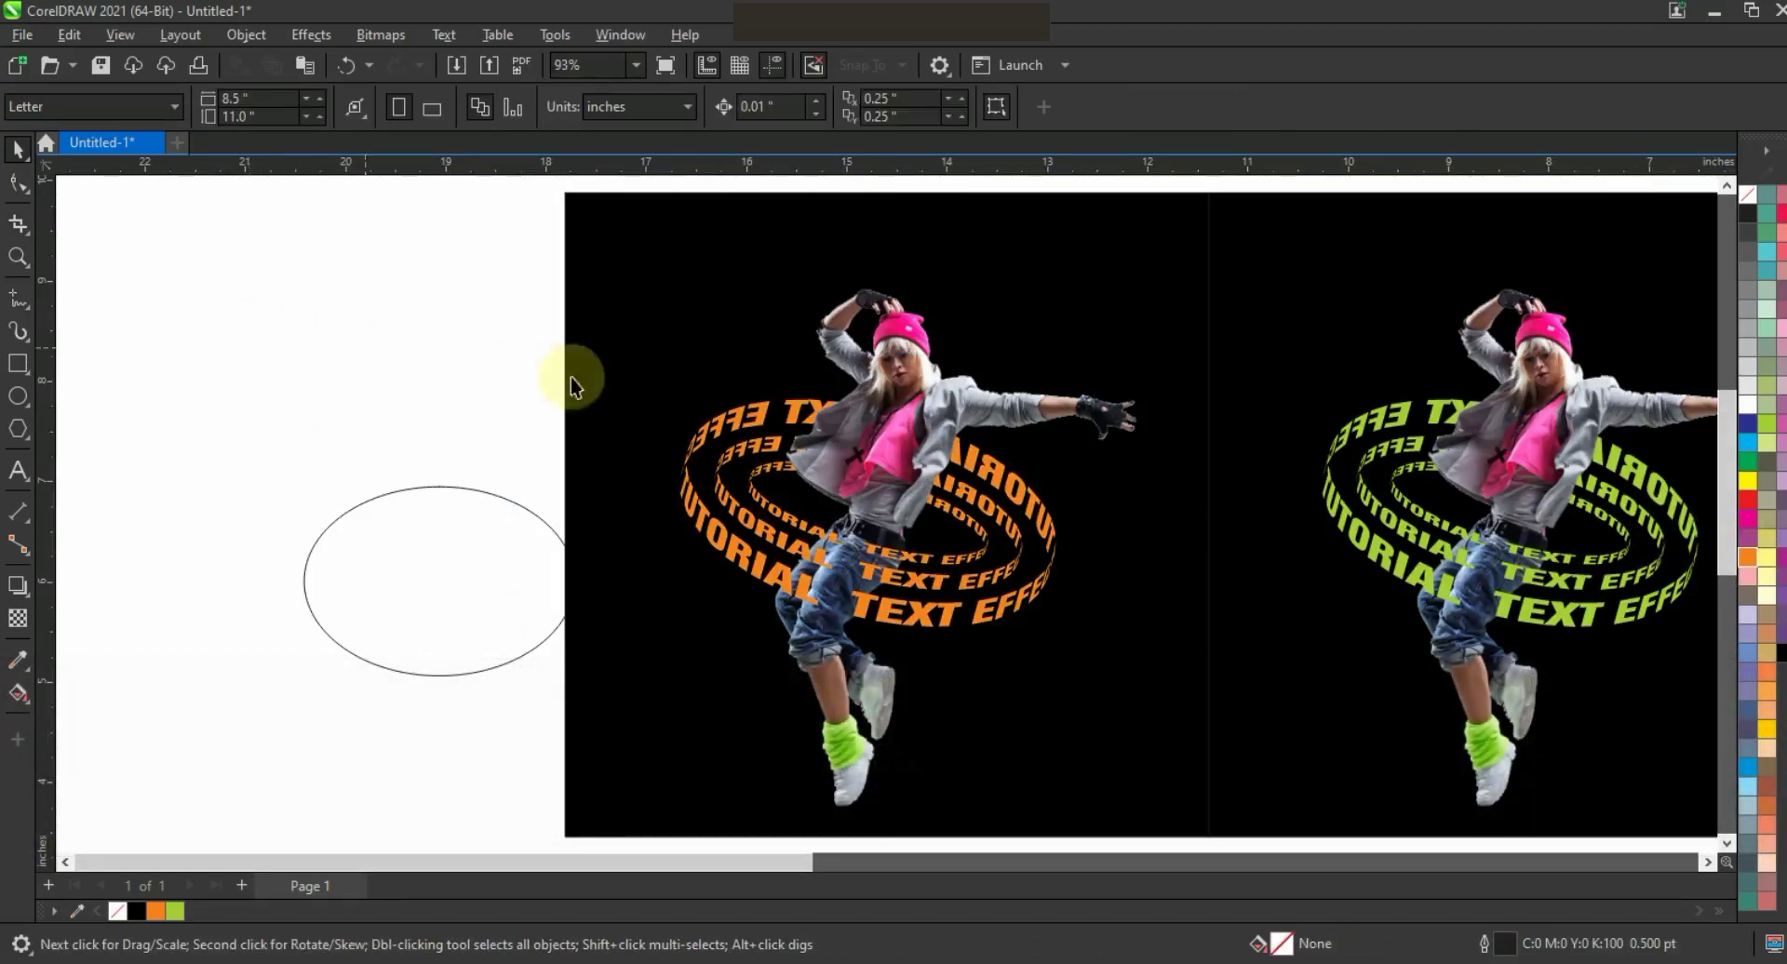
key(F4)
key(F9)
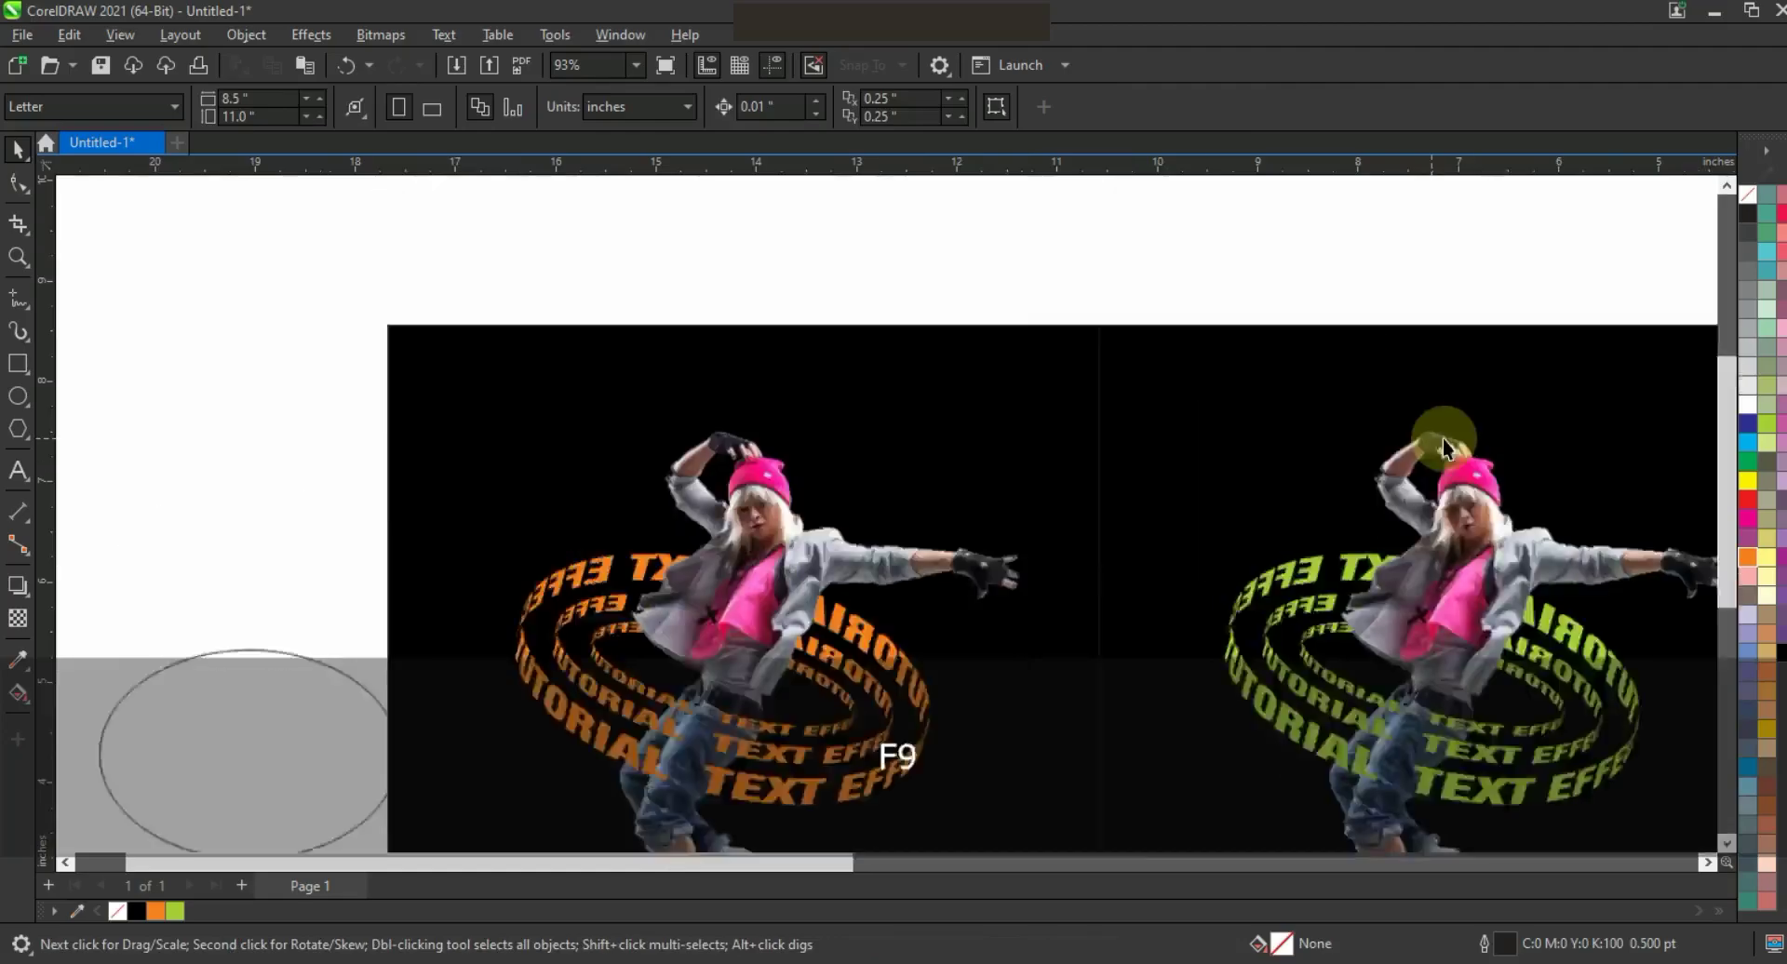